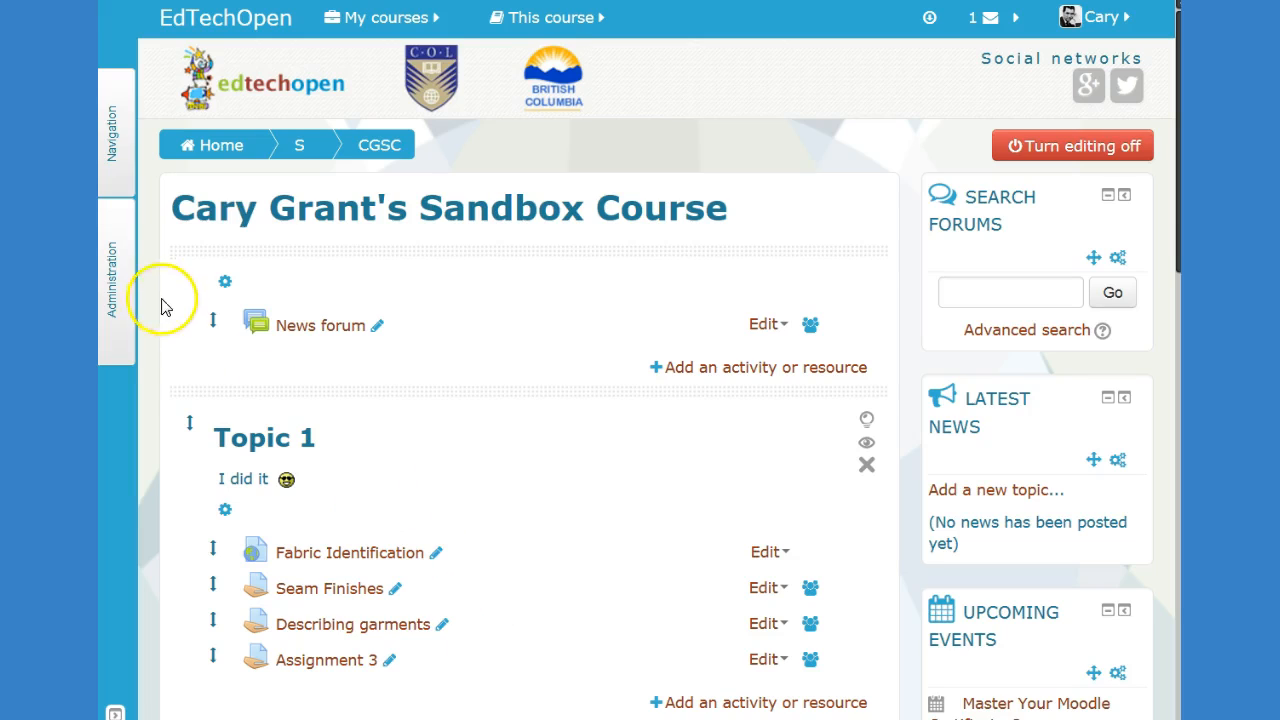
Step: Open the sandbox course's settings for editing and expand the Groups section
left_click(123, 314)
left_click(252, 366)
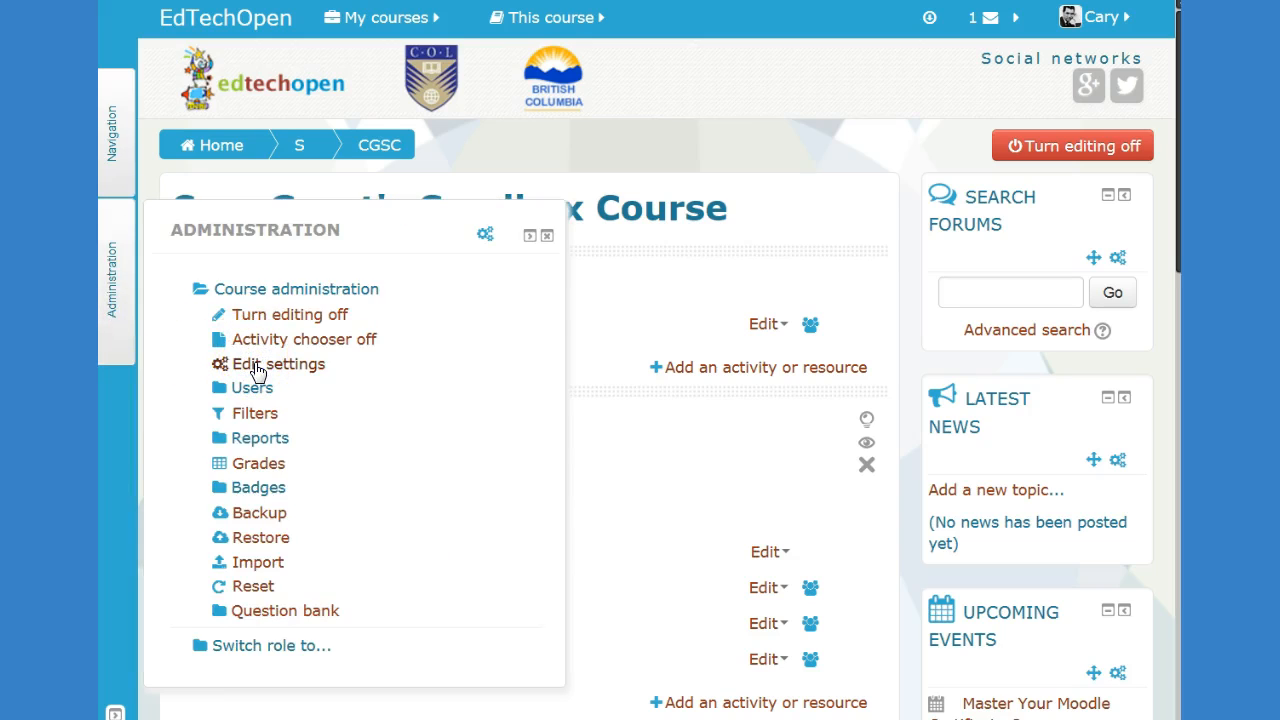
scroll(447, 412, "down", 1)
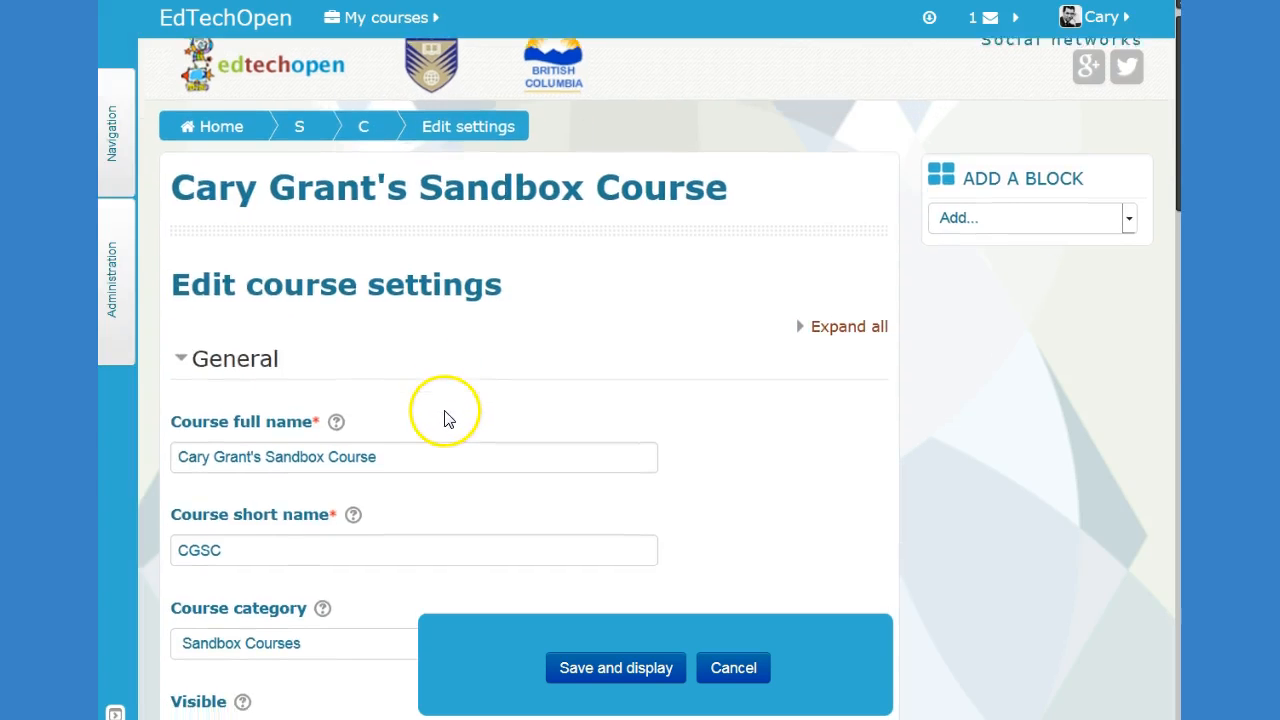
scroll(447, 419, "down", 12)
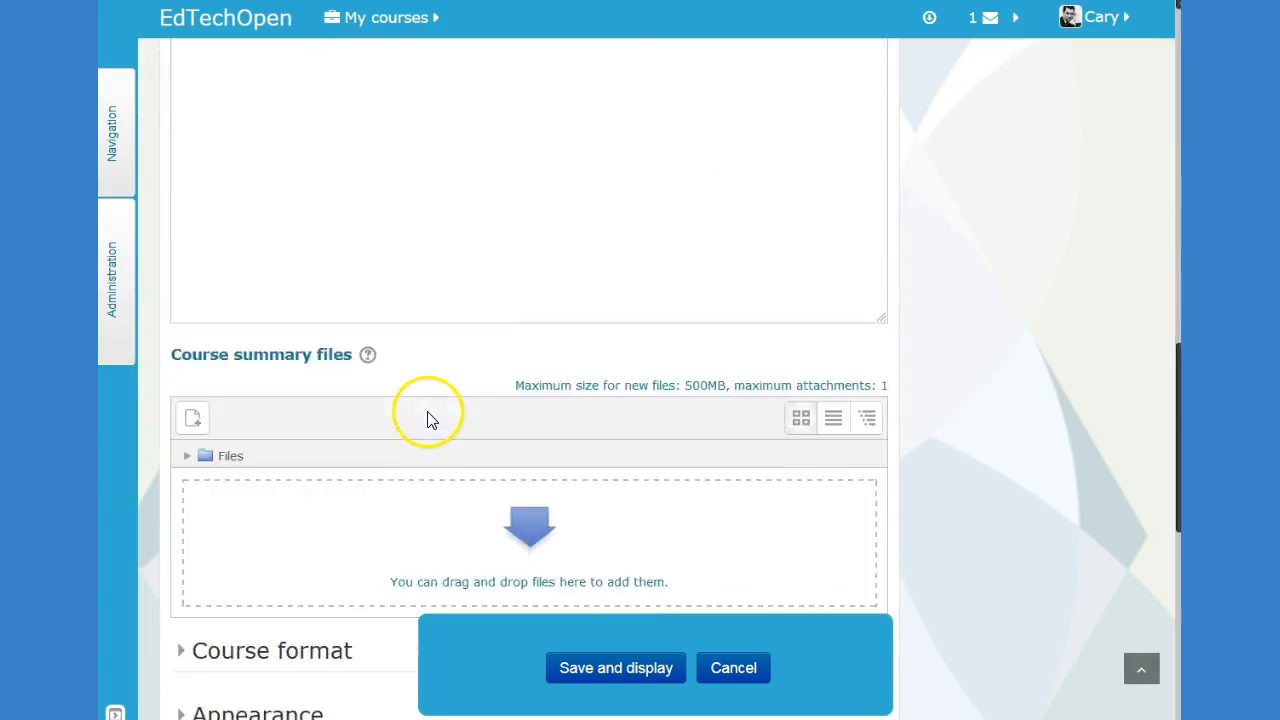
scroll(428, 419, "down", 5)
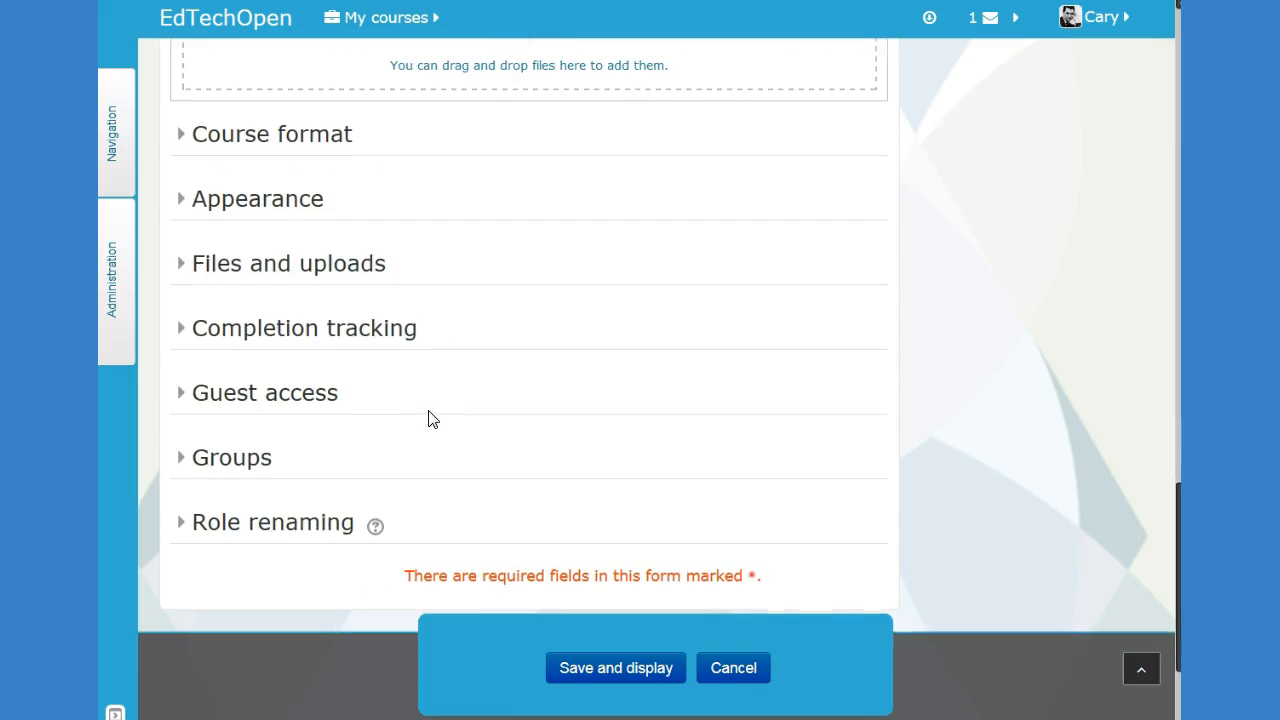
left_click(227, 466)
scroll(334, 503, "down", 2)
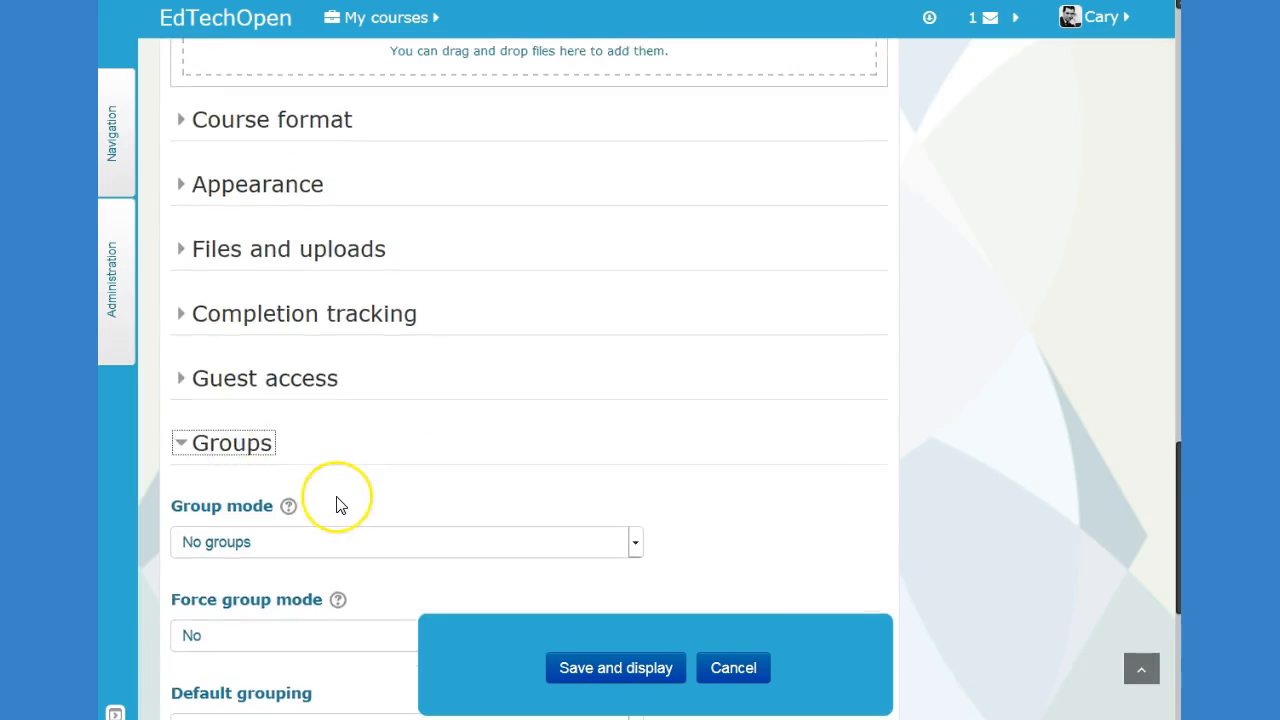
scroll(336, 505, "down", 1)
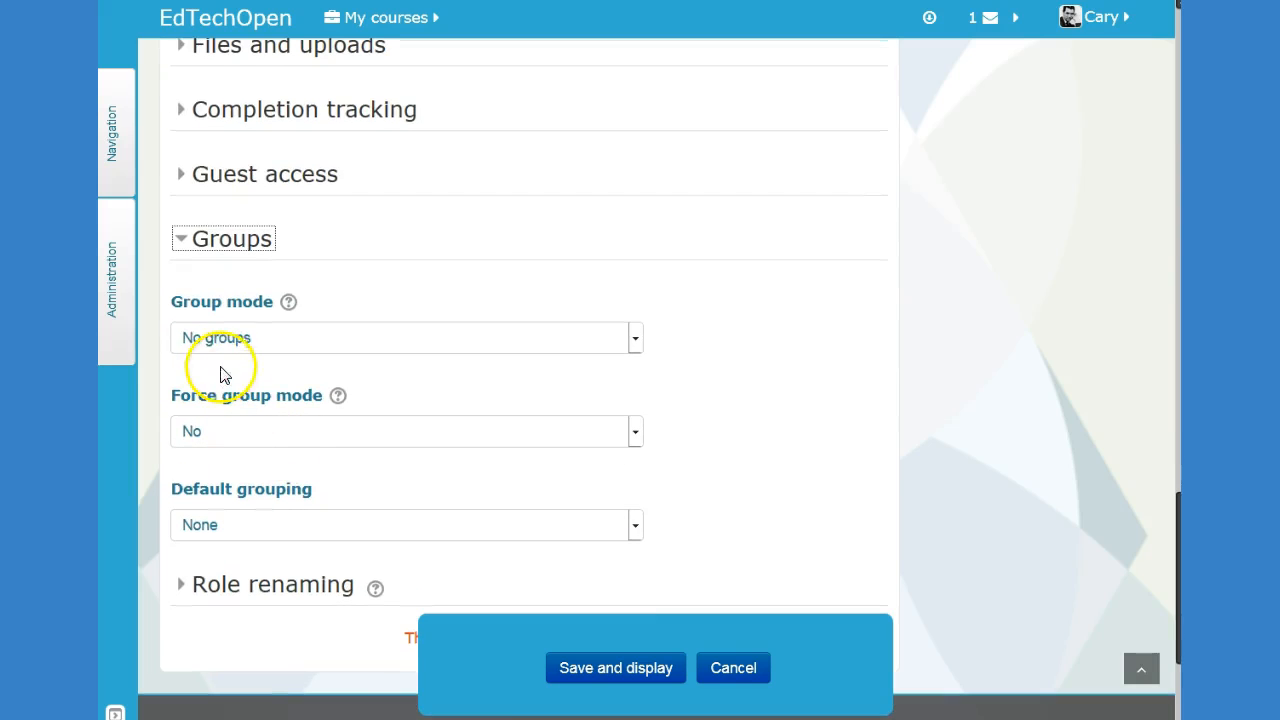
Step: Set the course's group mode to Visible groups, then save and display the course
left_click(268, 345)
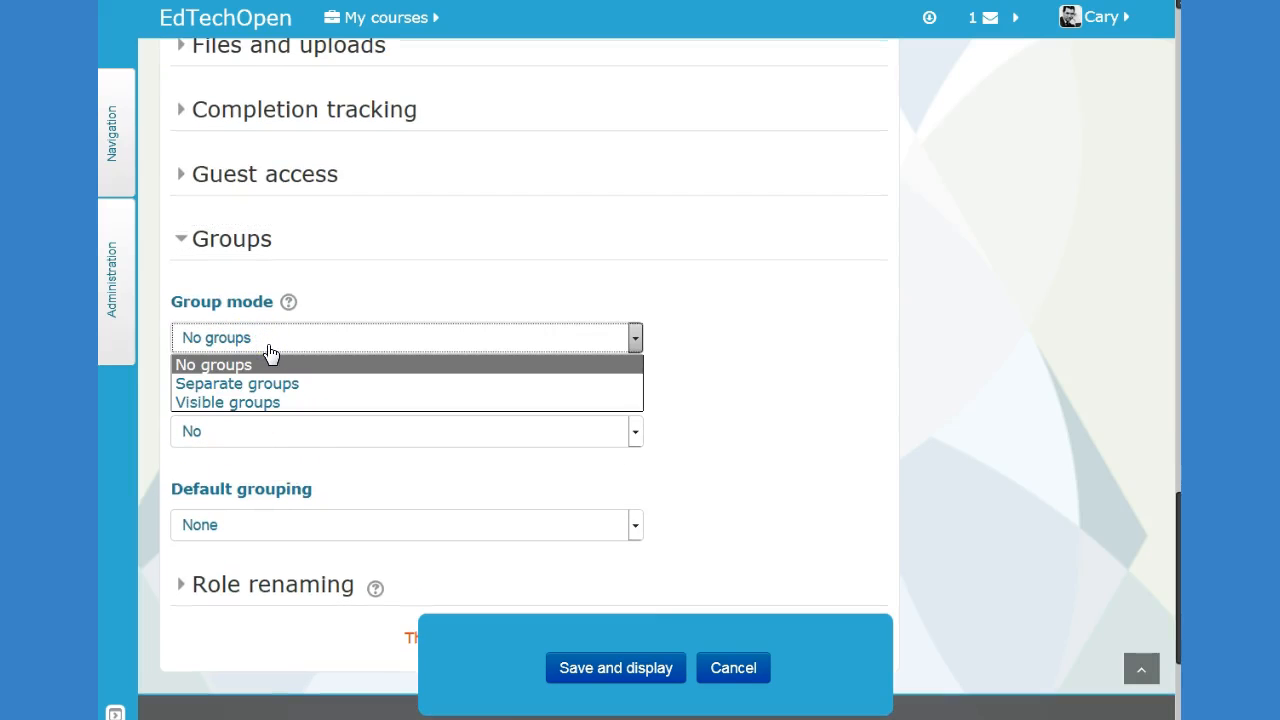
left_click(485, 356)
left_click(485, 343)
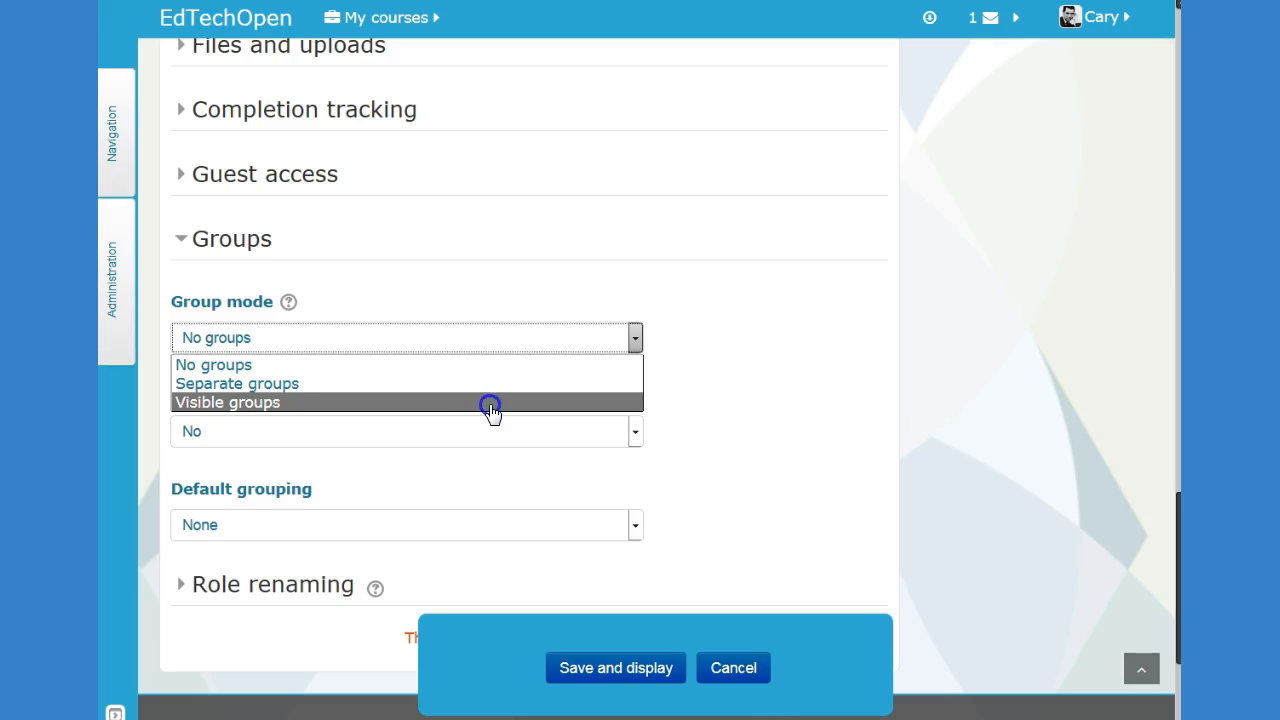
left_click(489, 403)
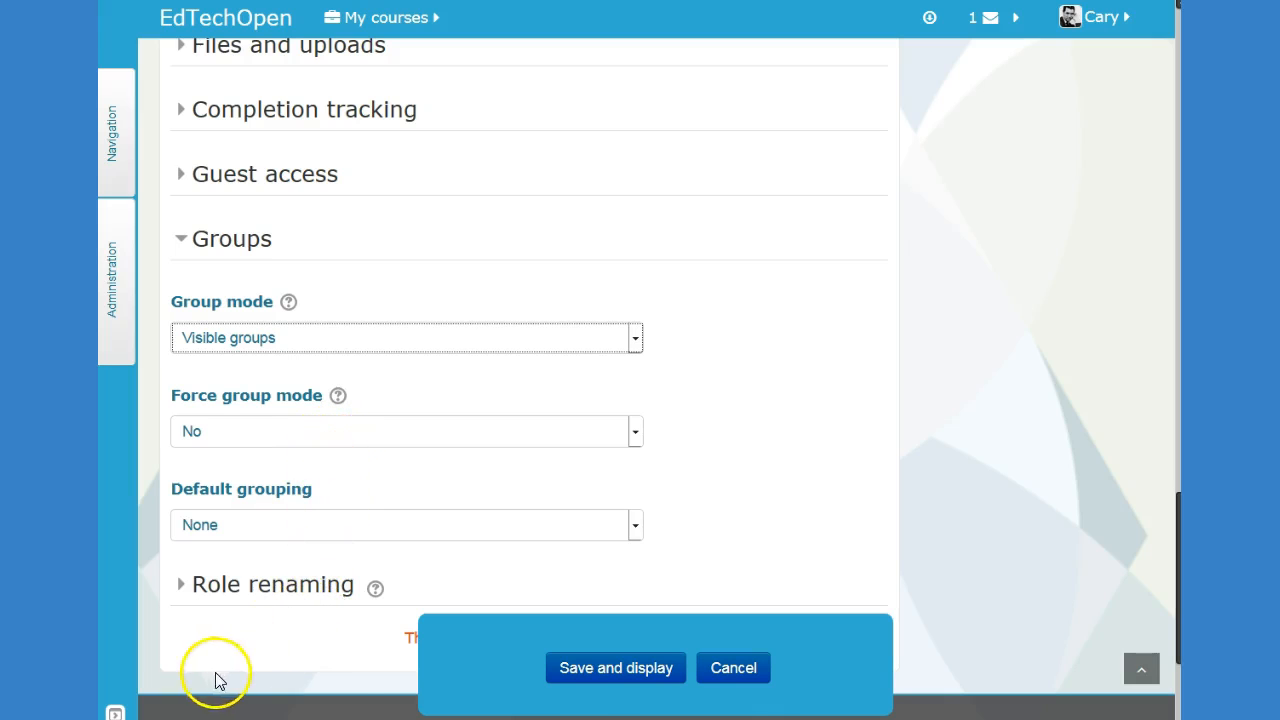
left_click(590, 678)
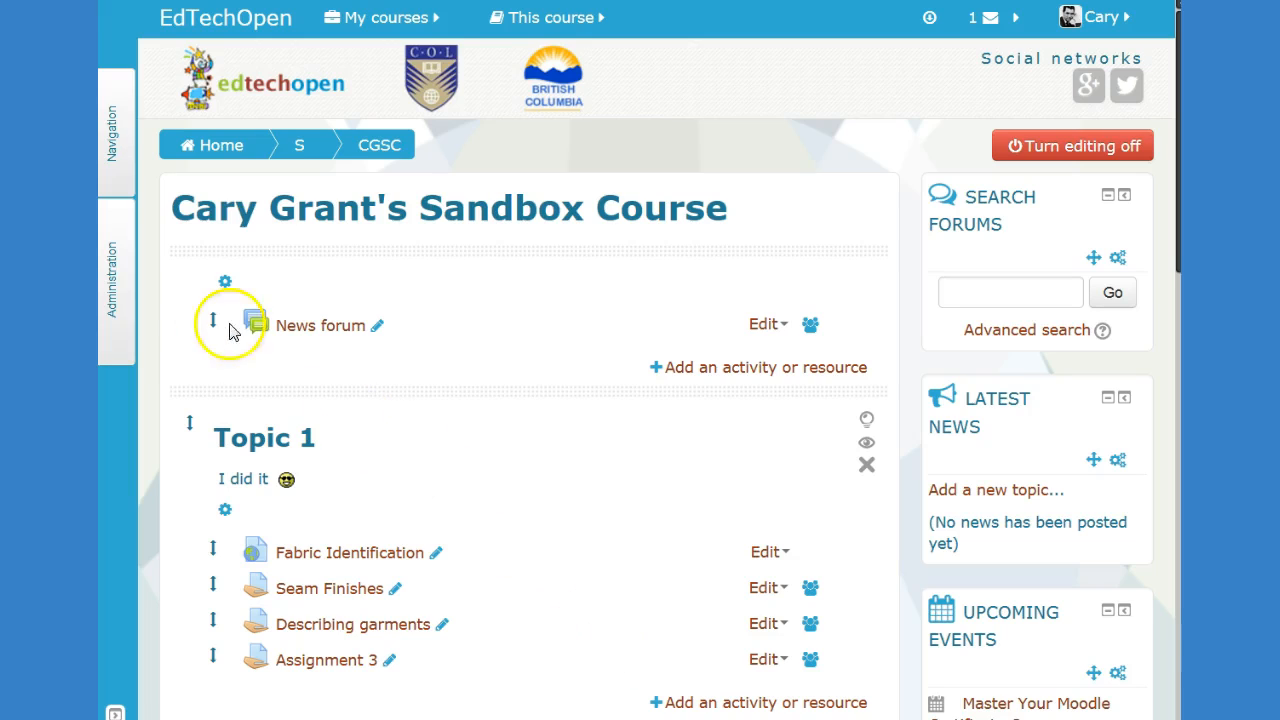
Step: Go to the course's Groups page in the user administration and open the Auto-create groups form
left_click(118, 296)
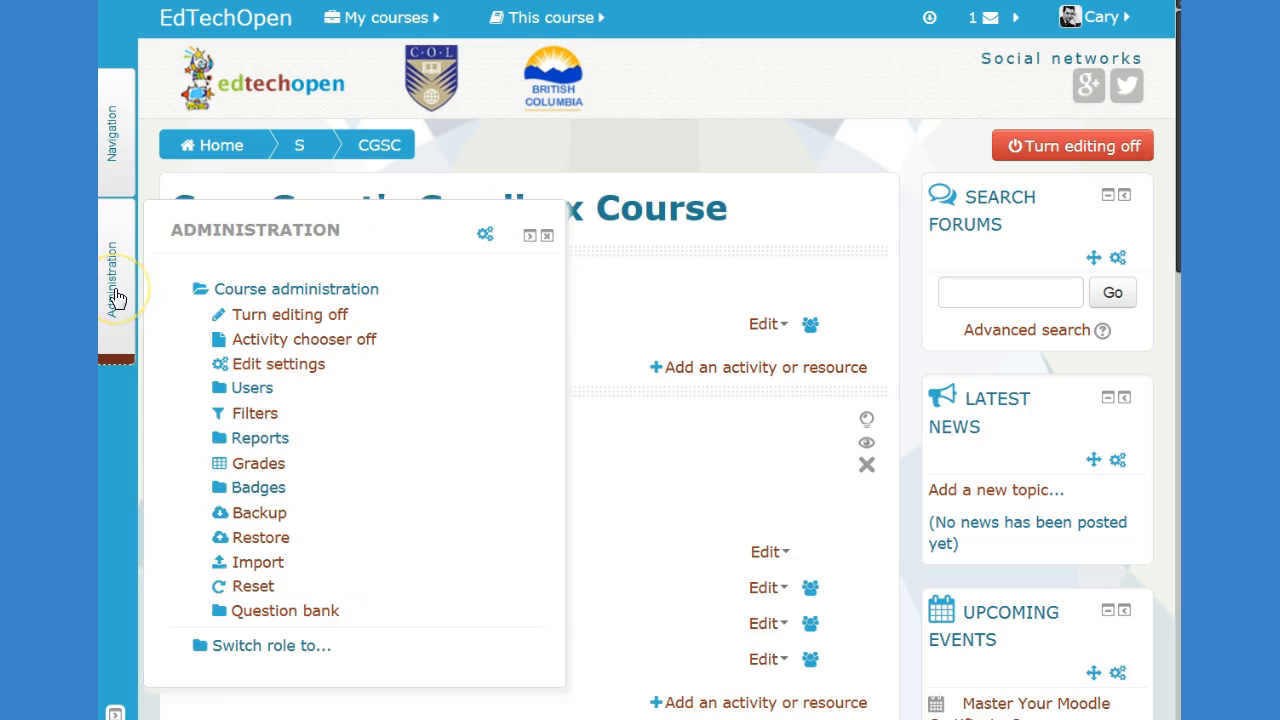
left_click(251, 399)
left_click(270, 410)
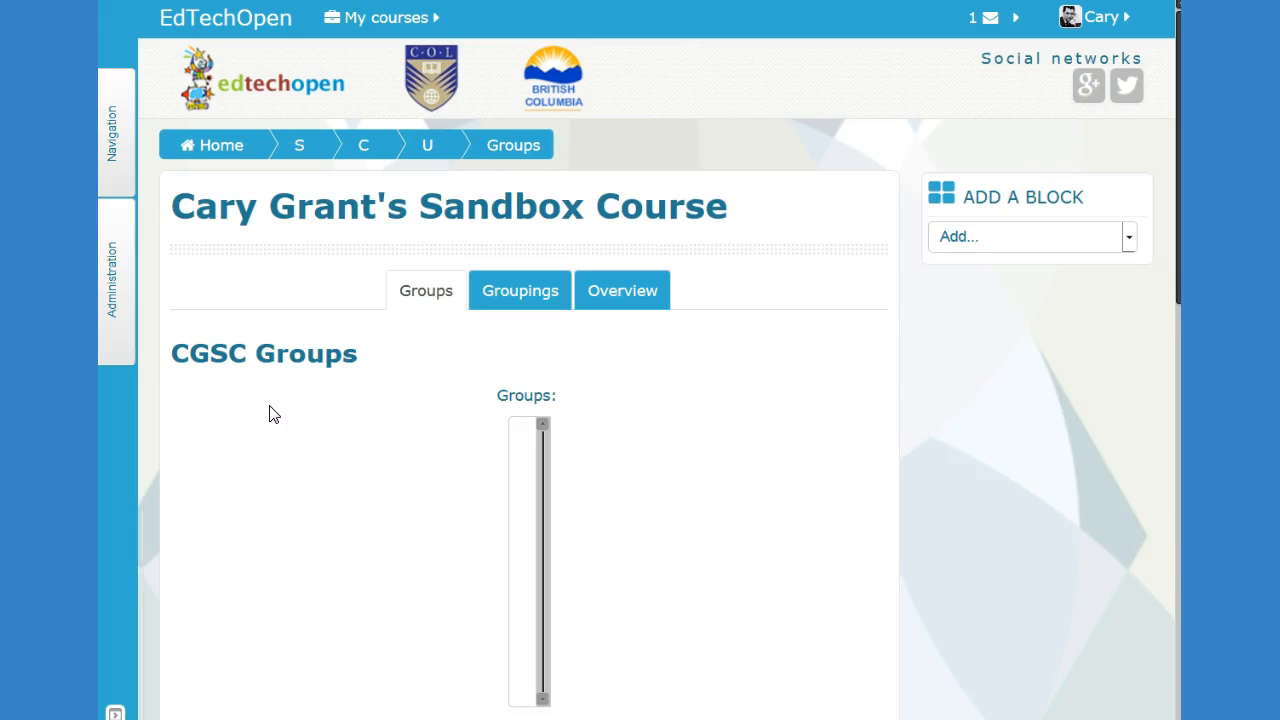
scroll(283, 437, "down", 2)
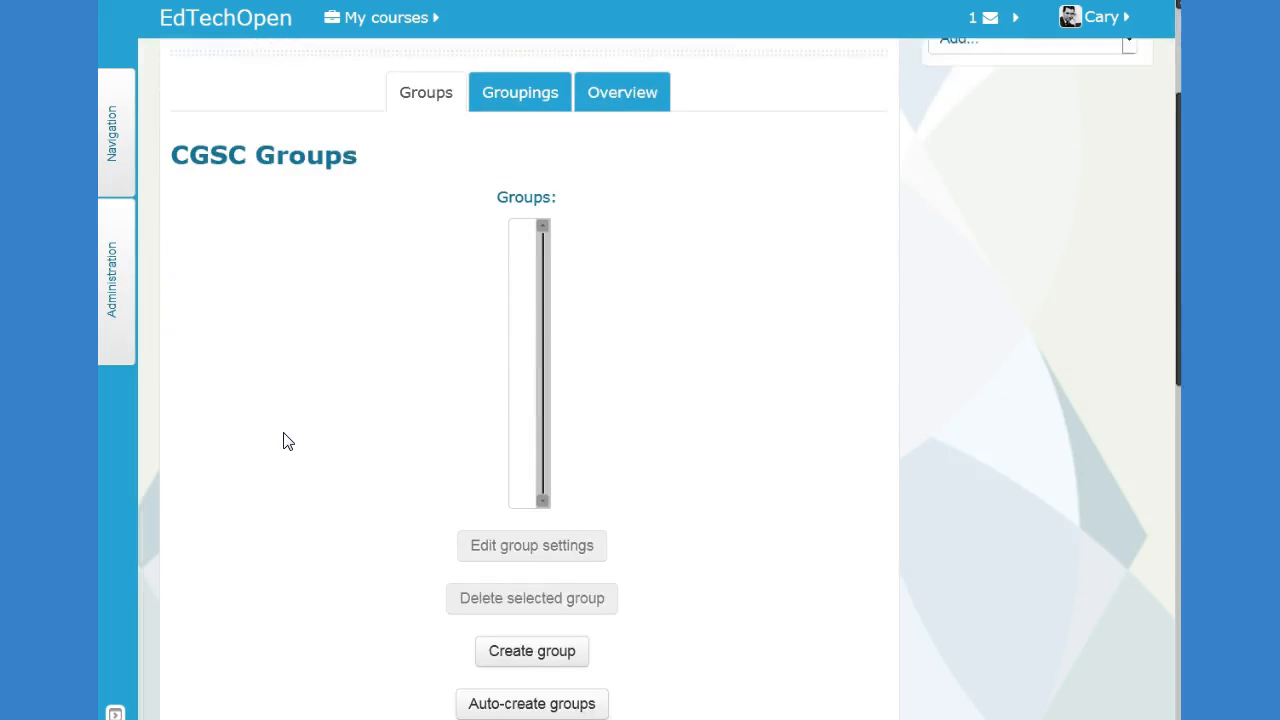
scroll(283, 440, "up", 2)
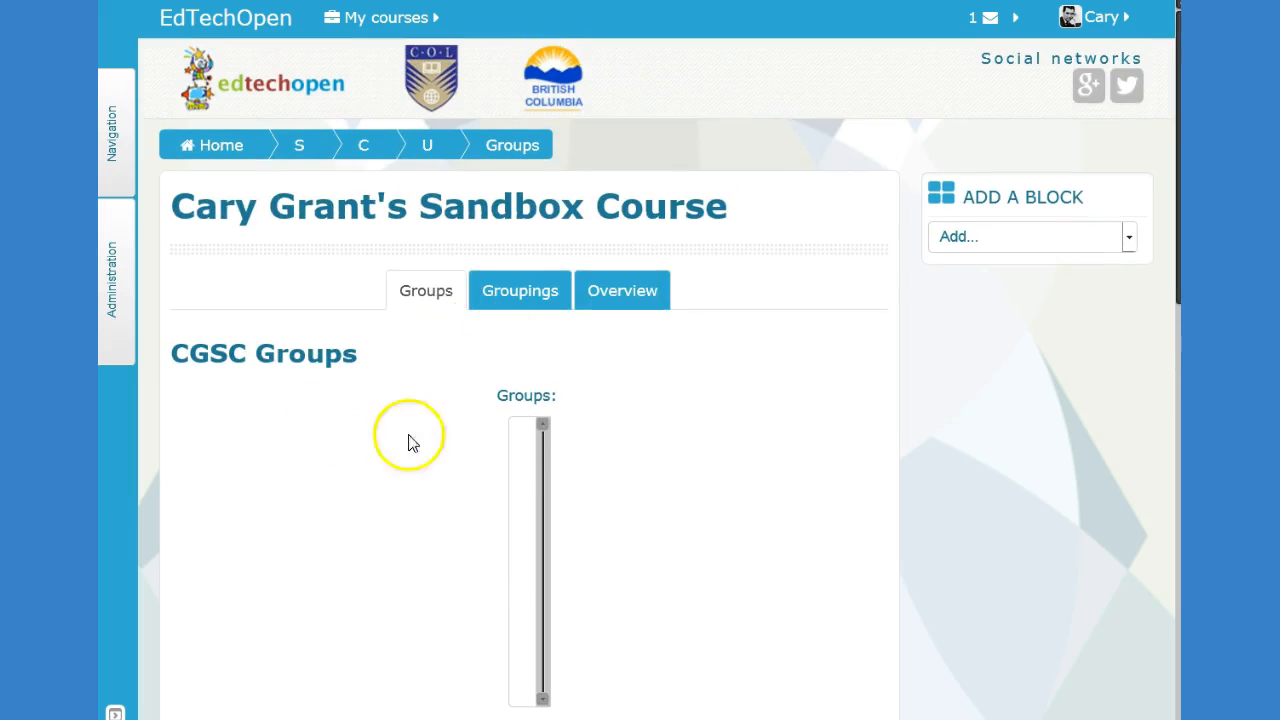
scroll(385, 480, "down", 2)
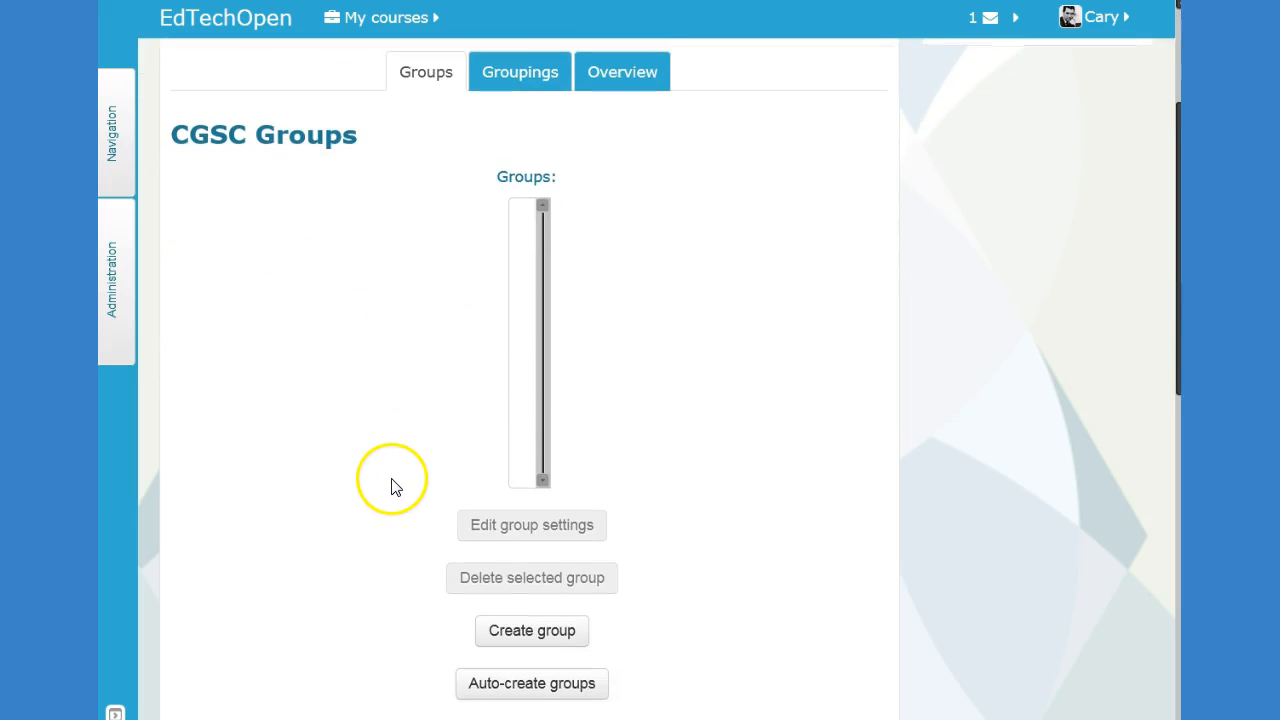
scroll(394, 514, "down", 1)
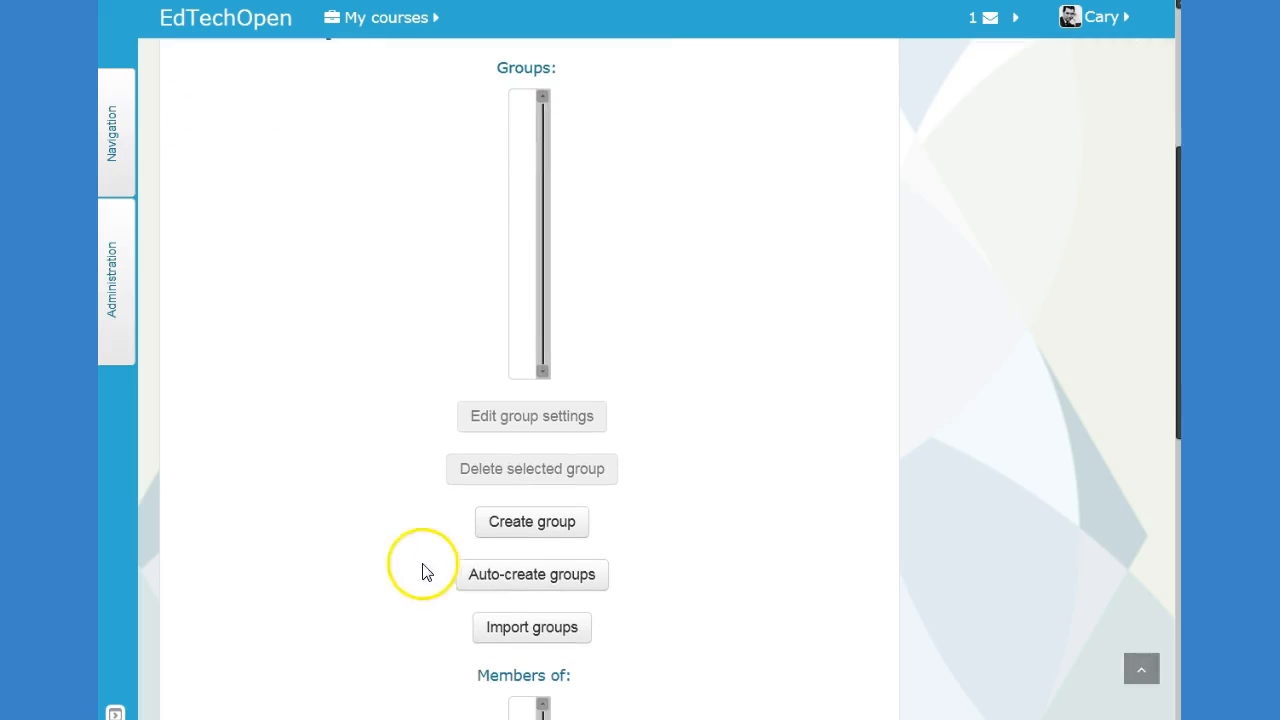
left_click(496, 582)
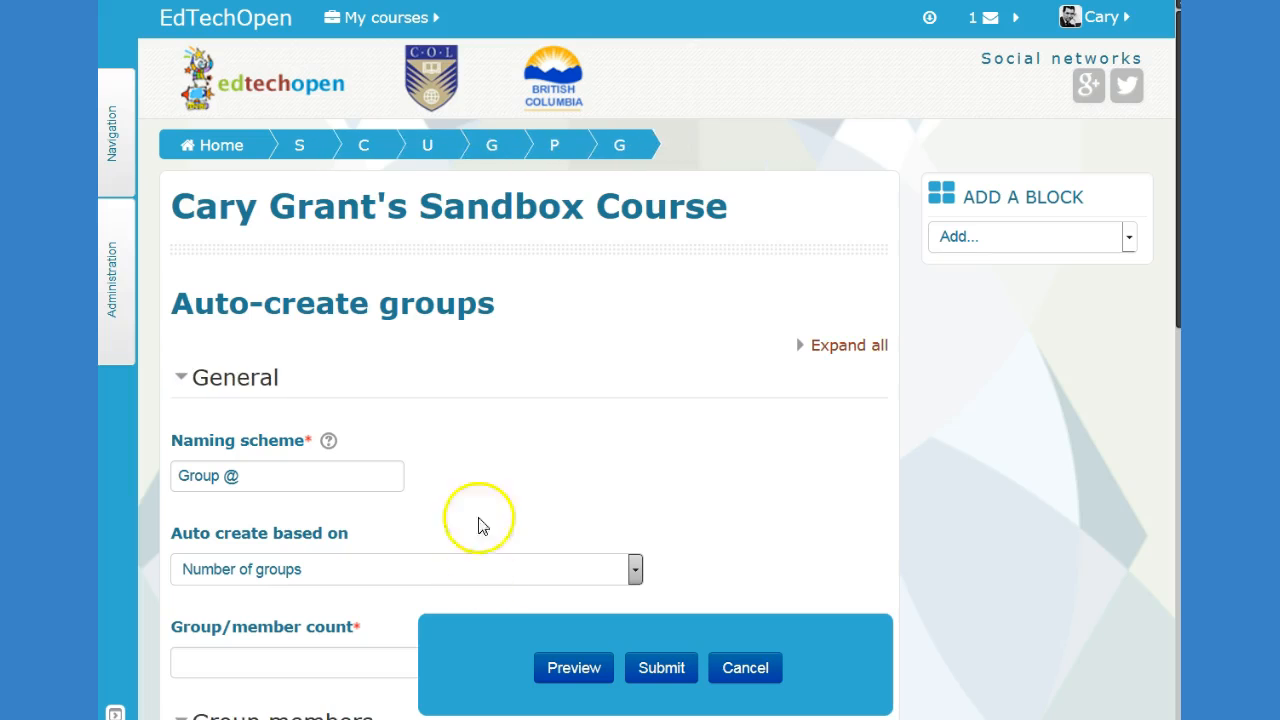
Step: Set the group/member count to 4 for auto-creation based on the number of groups
scroll(485, 500, "down", 1)
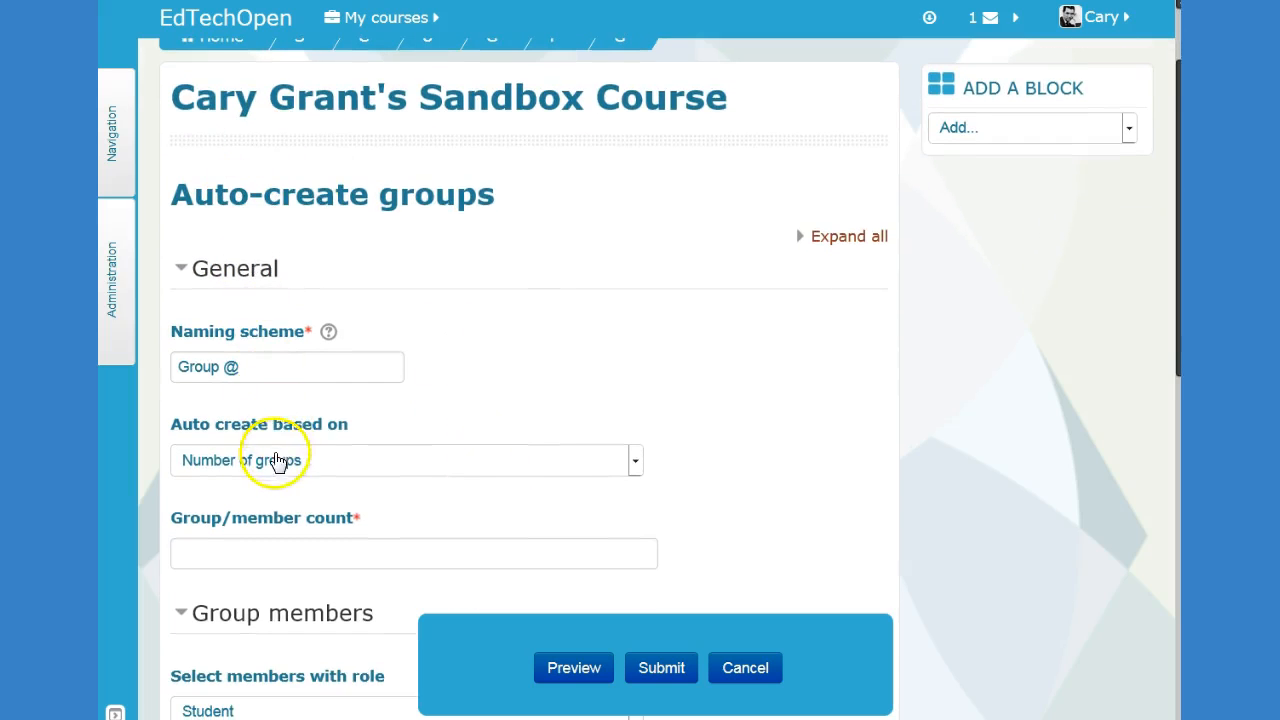
scroll(260, 500, "down", 2)
scroll(320, 350, "up", 1)
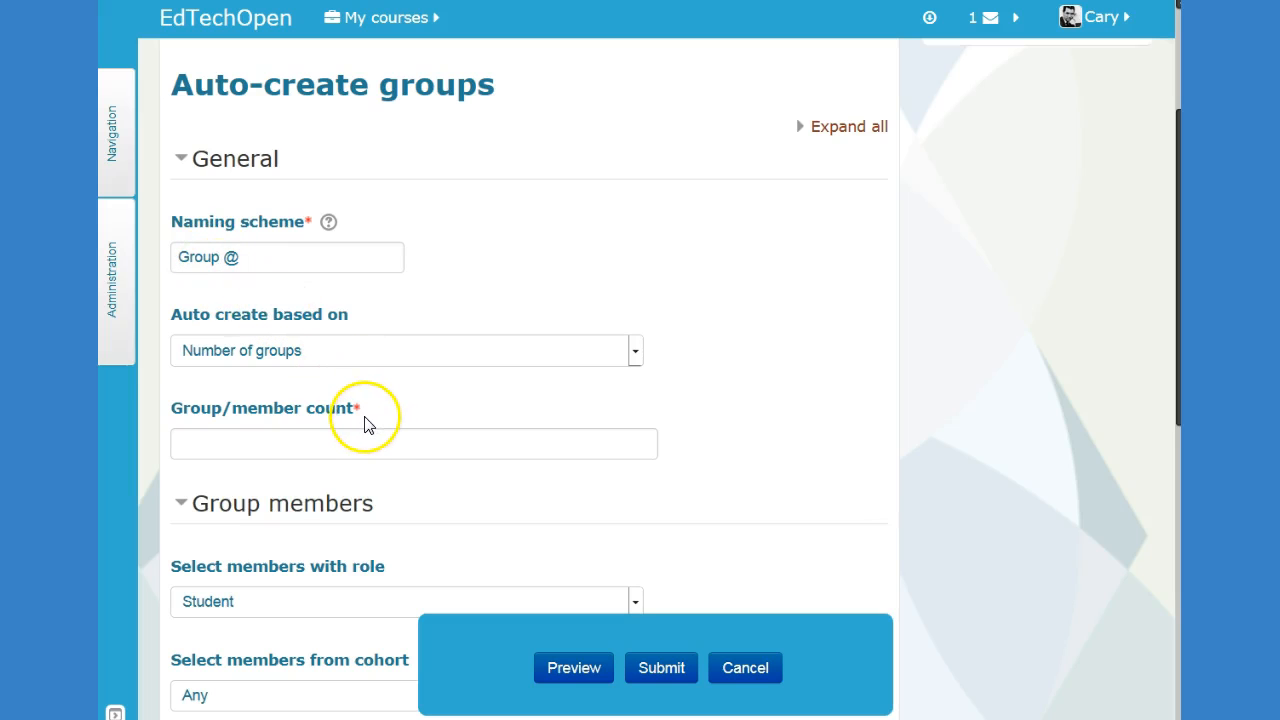
scroll(364, 424, "down", 2)
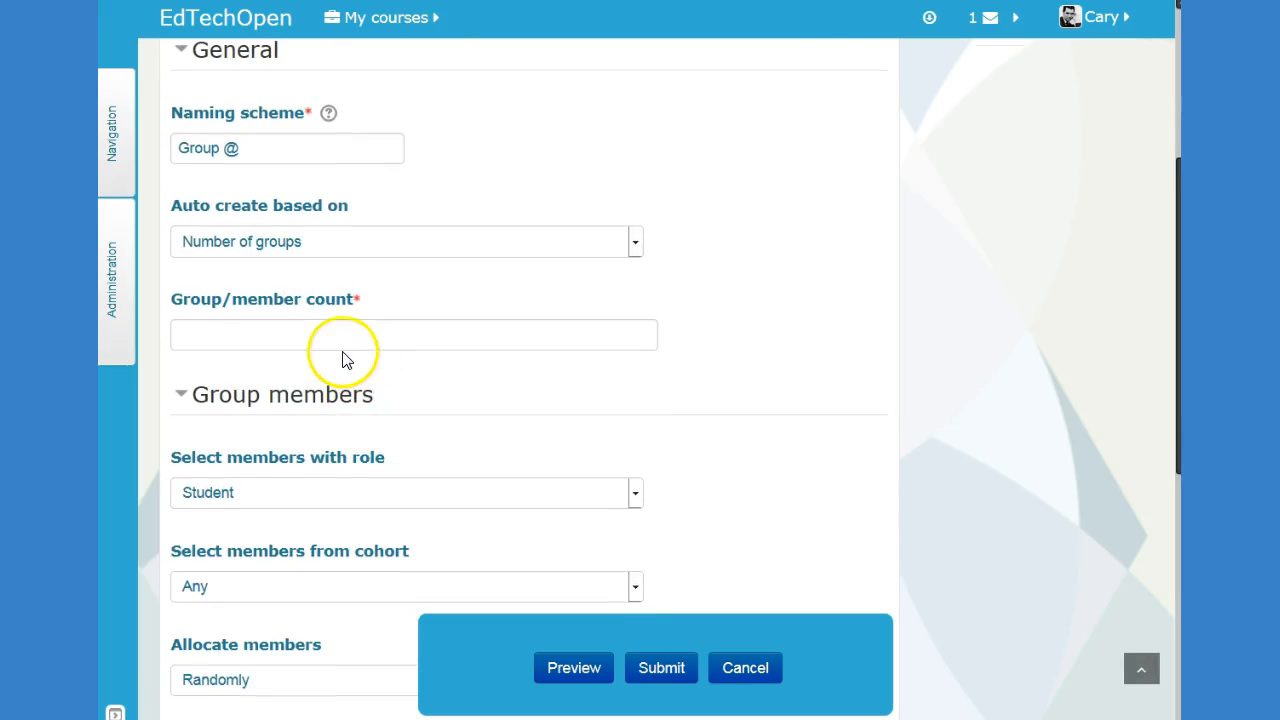
left_click(305, 334)
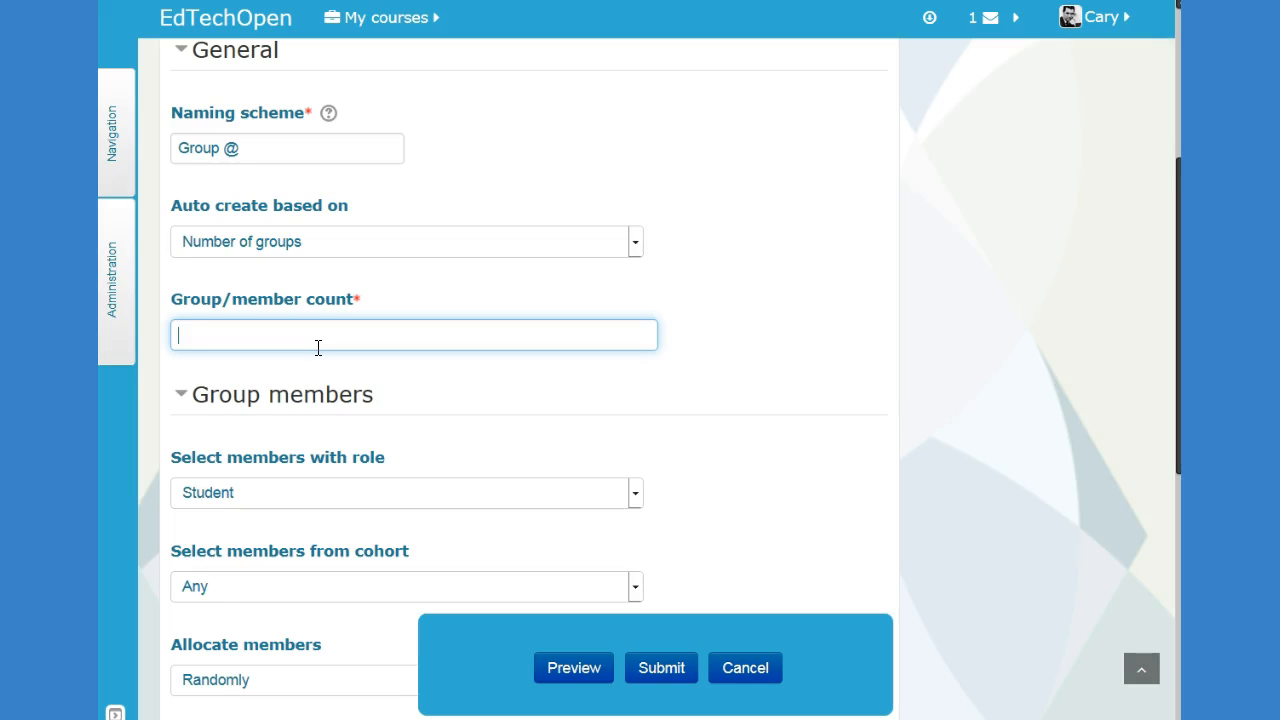
type("4")
left_click(301, 346)
scroll(305, 365, "down", 3)
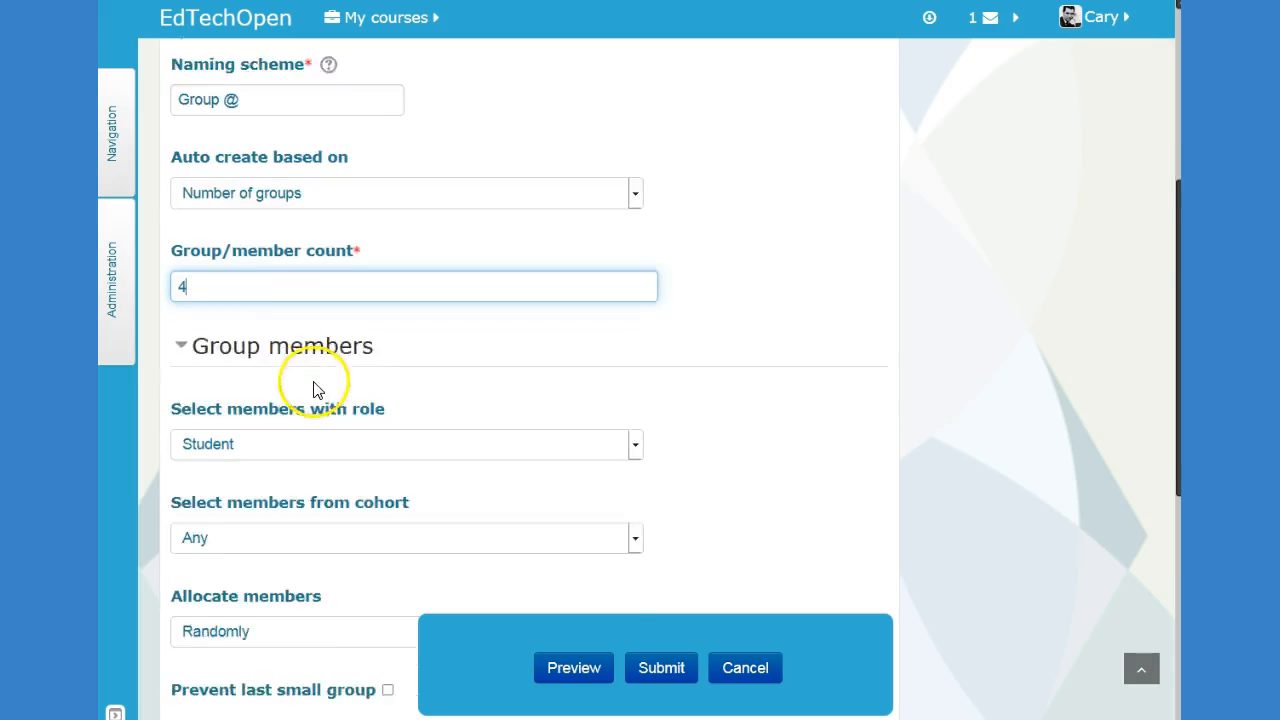
Step: Check the member allocation options and preview how students are distributed among the groups
scroll(294, 437, "down", 2)
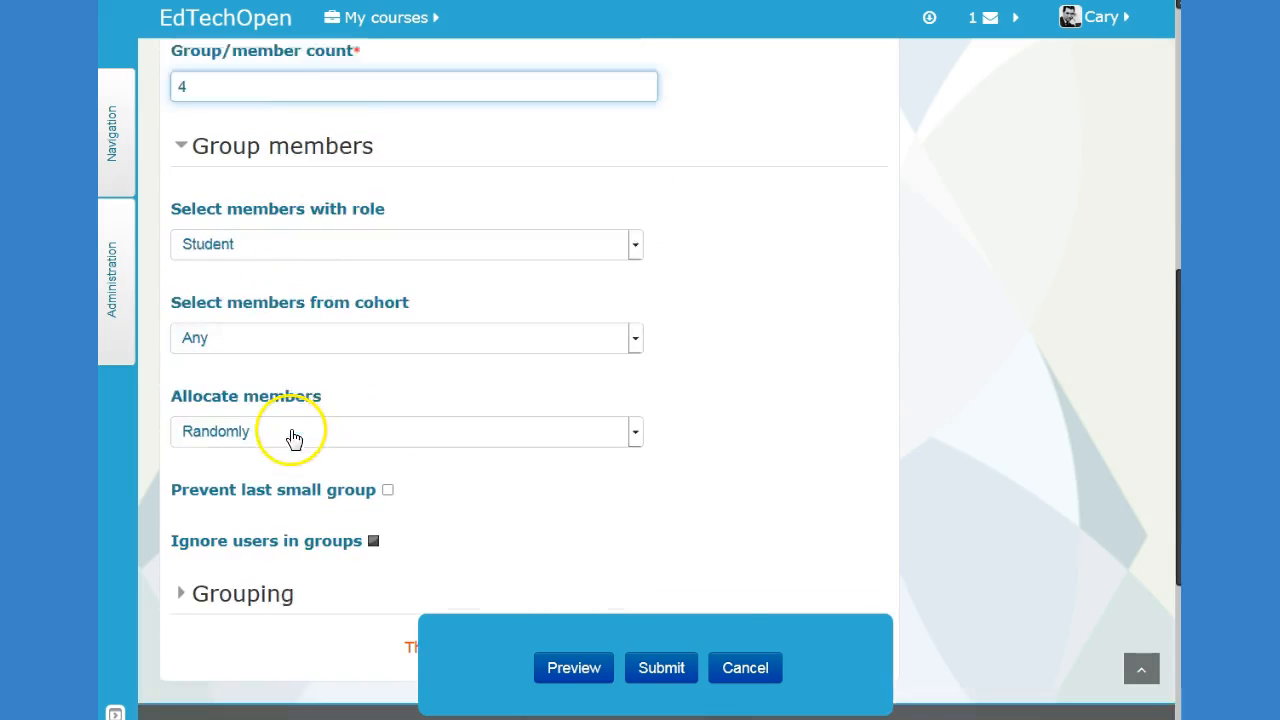
scroll(294, 437, "down", 2)
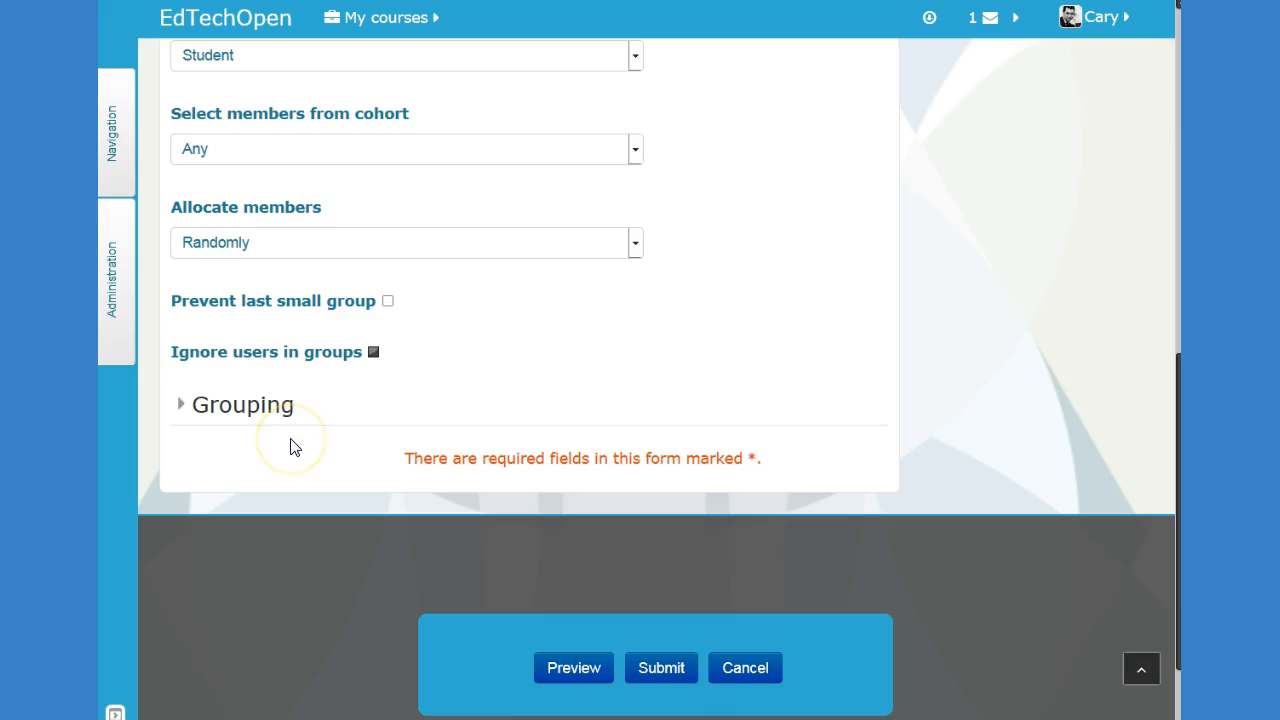
left_click(570, 676)
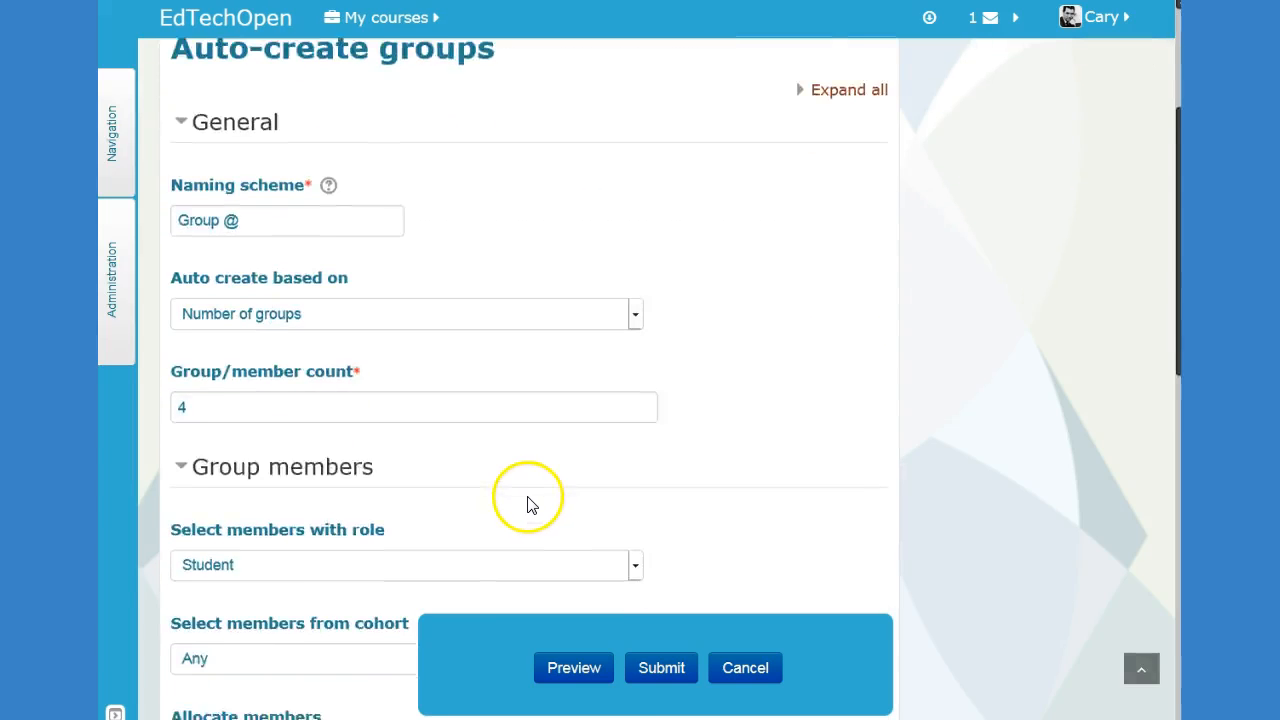
scroll(528, 505, "down", 7)
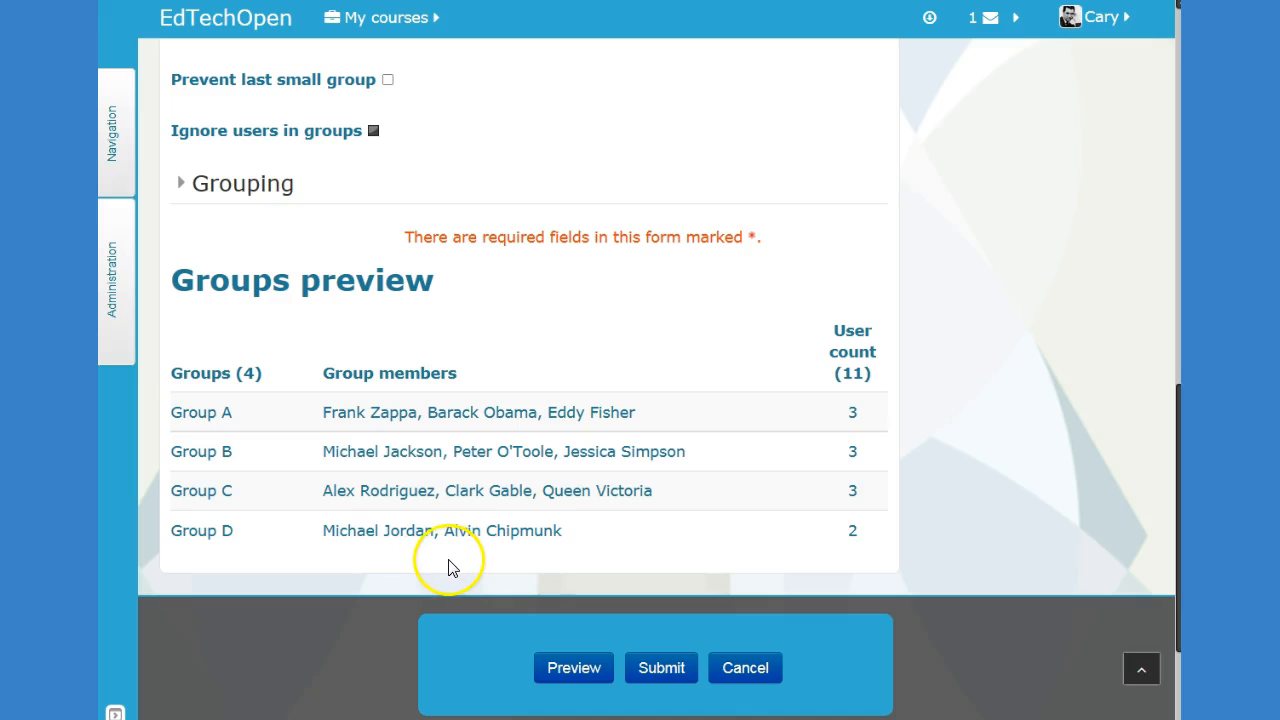
scroll(450, 567, "up", 7)
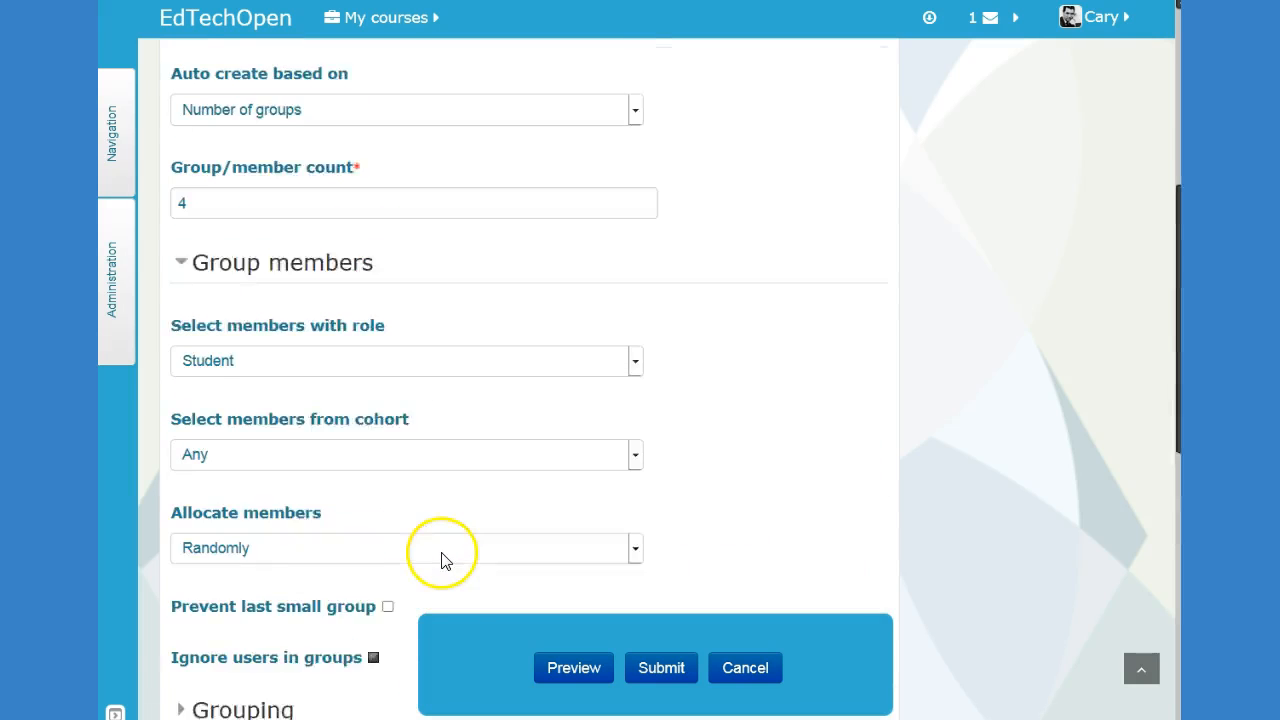
Step: Set the group/member count to 3 and preview the student distribution again
left_click(194, 334)
left_click_drag(194, 334, 170, 338)
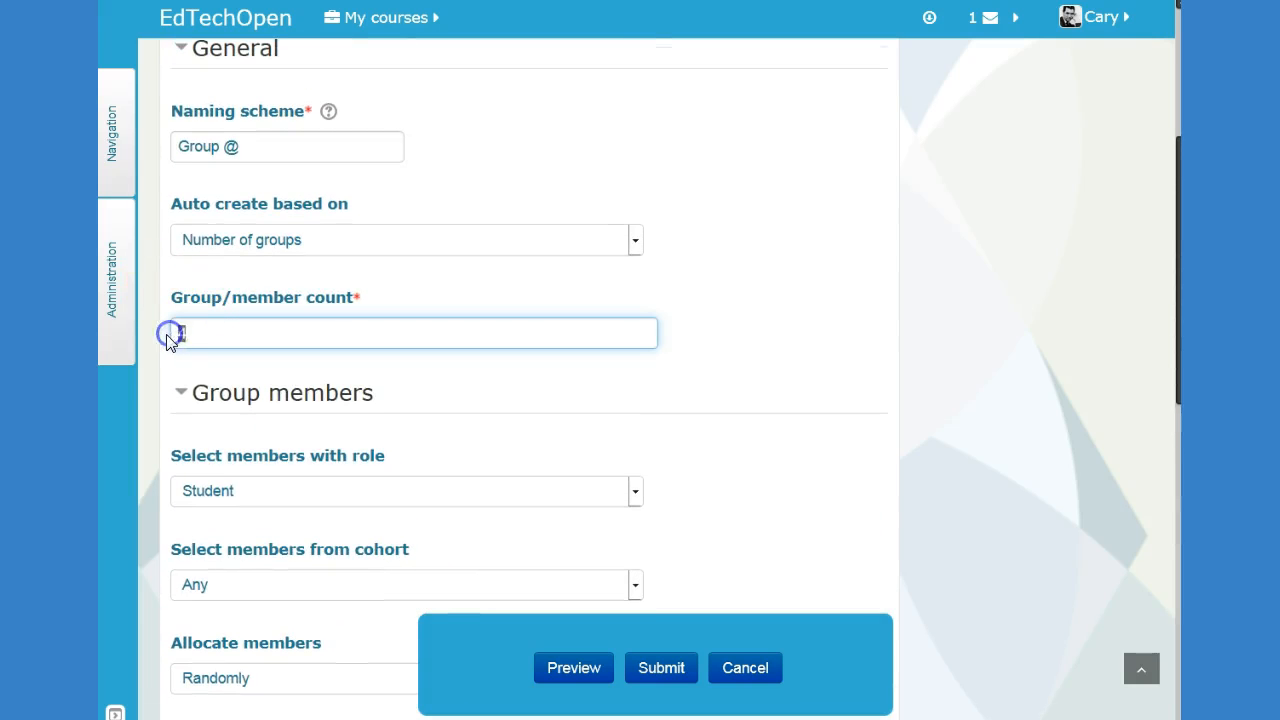
type("3")
scroll(491, 449, "down", 3)
left_click(586, 672)
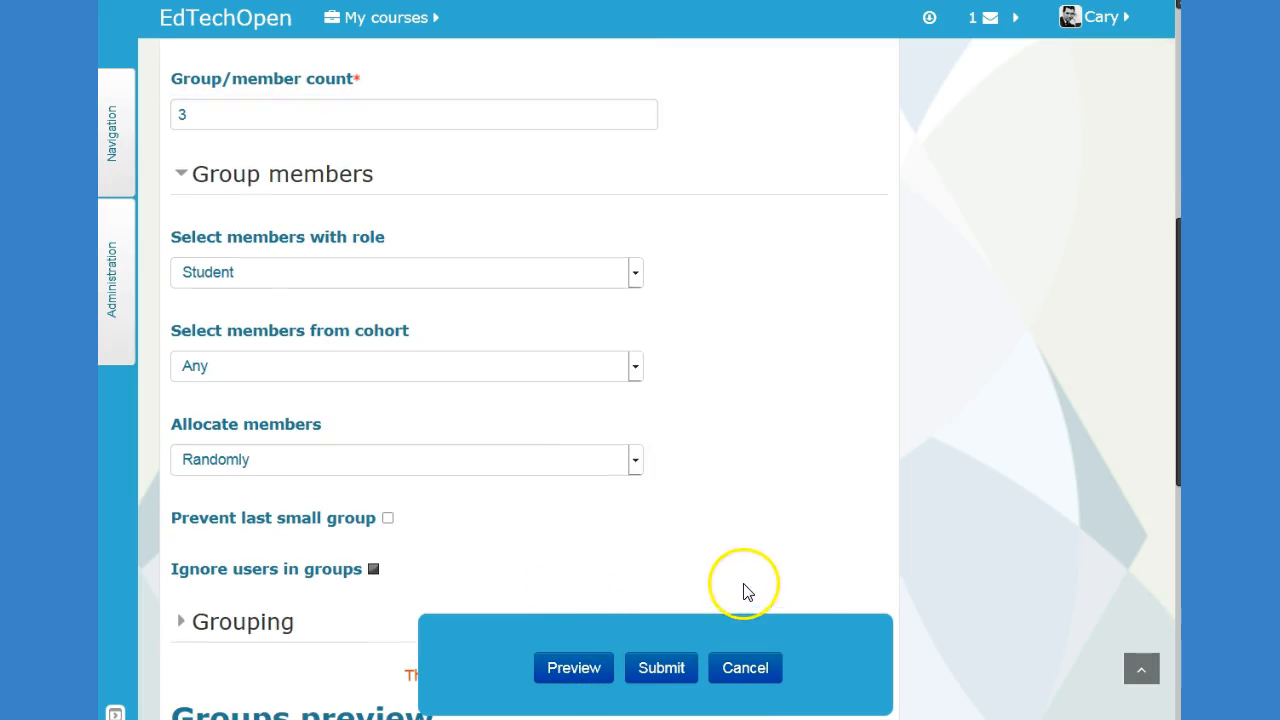
scroll(705, 543, "down", 9)
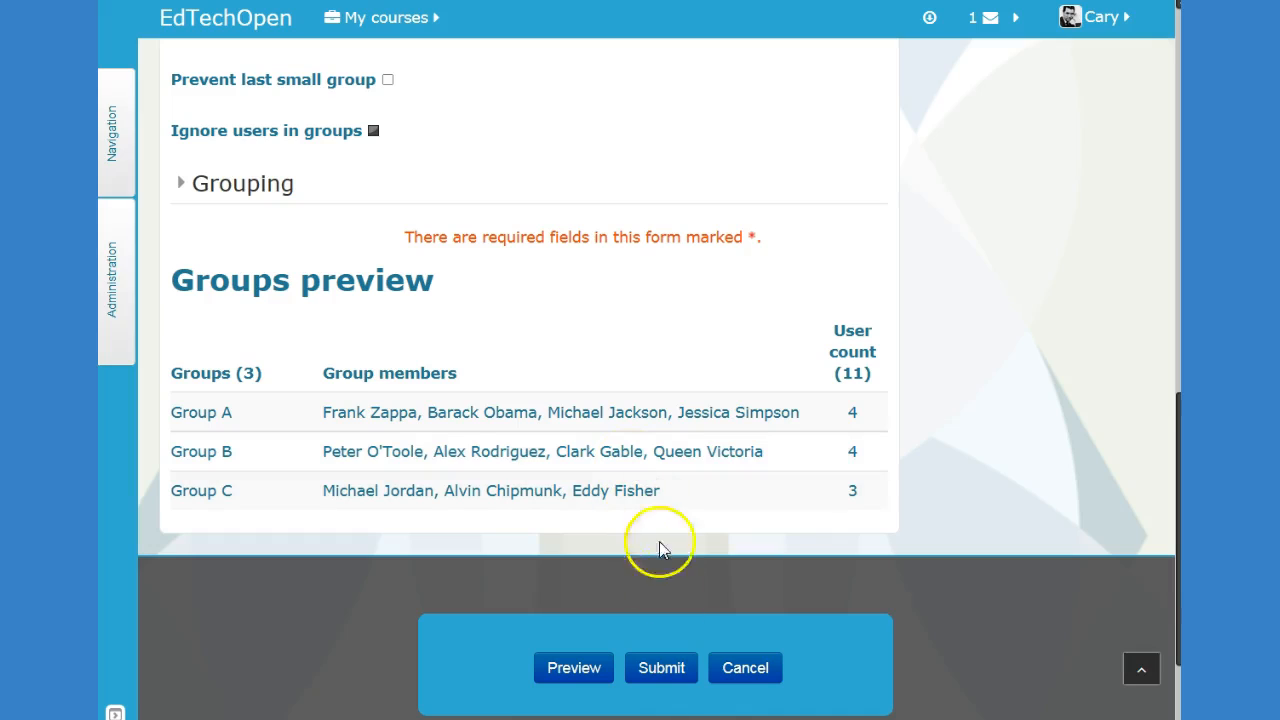
Step: Submit the auto-created groups, look over the course's group list, and return to the course's main page
left_click(660, 668)
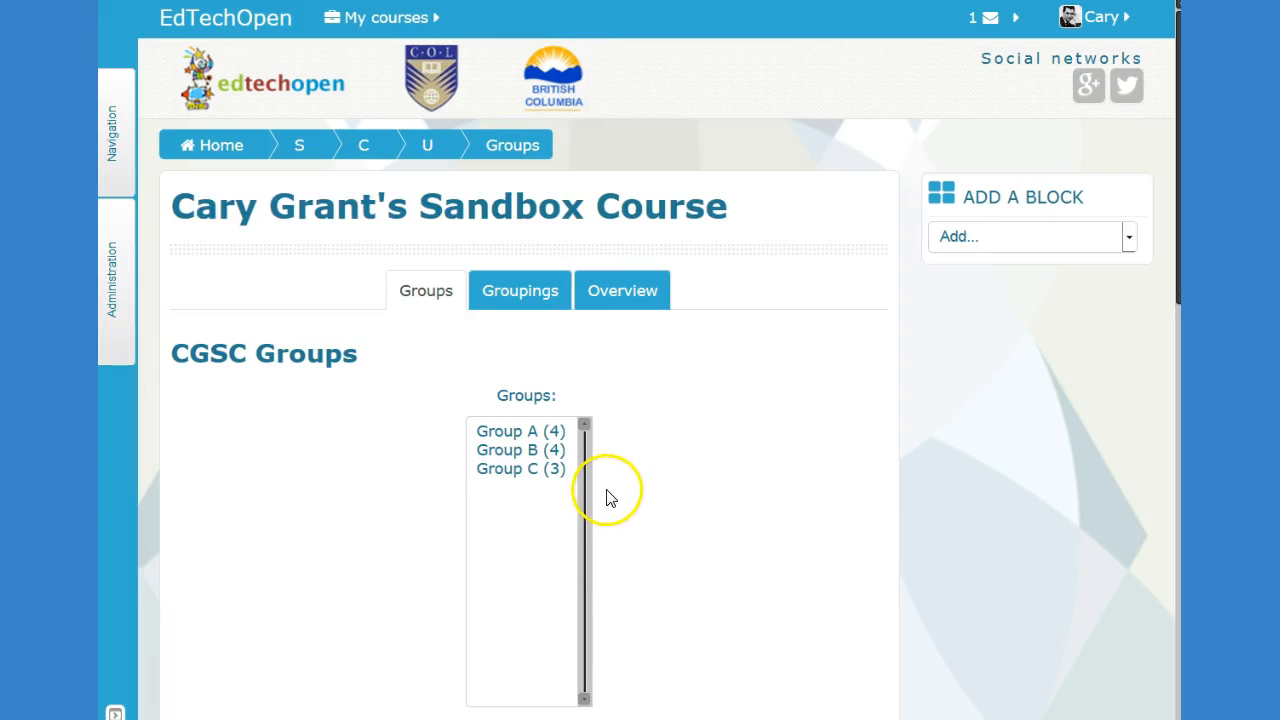
scroll(604, 497, "down", 1)
scroll(604, 497, "down", 3)
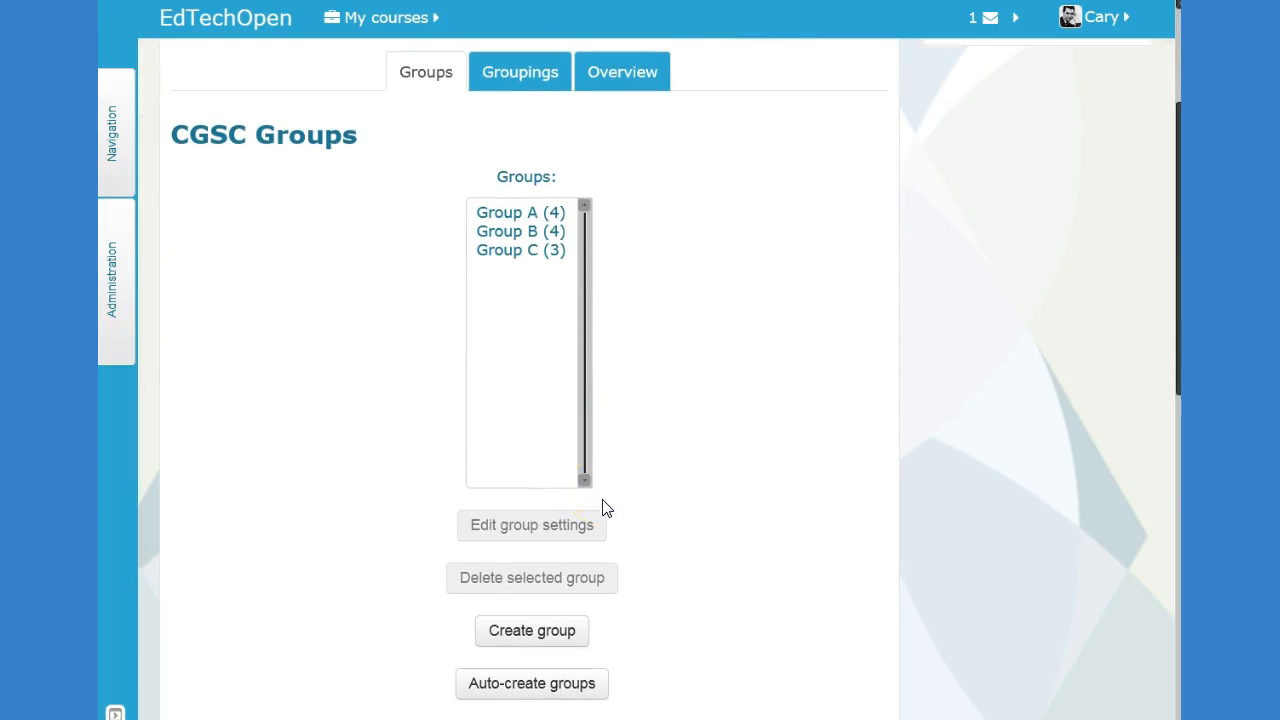
scroll(604, 509, "down", 4)
scroll(226, 600, "down", 7)
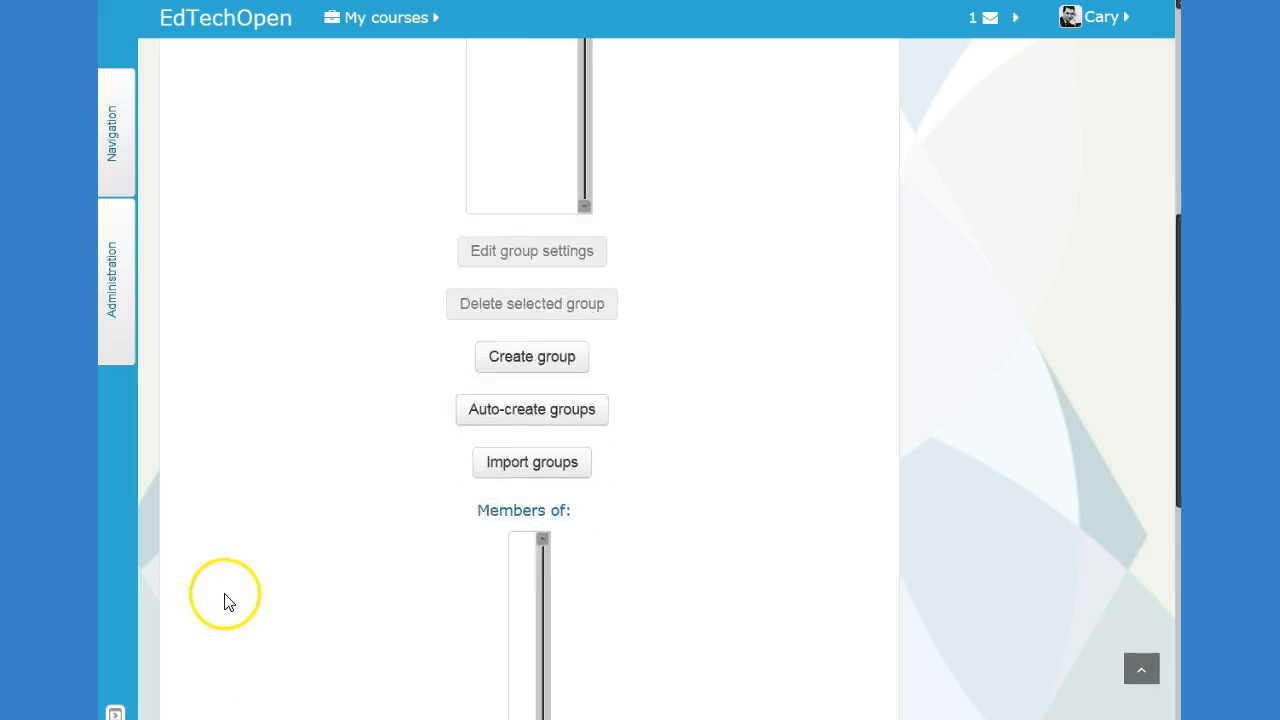
scroll(250, 580, "up", 7)
scroll(260, 560, "up", 5)
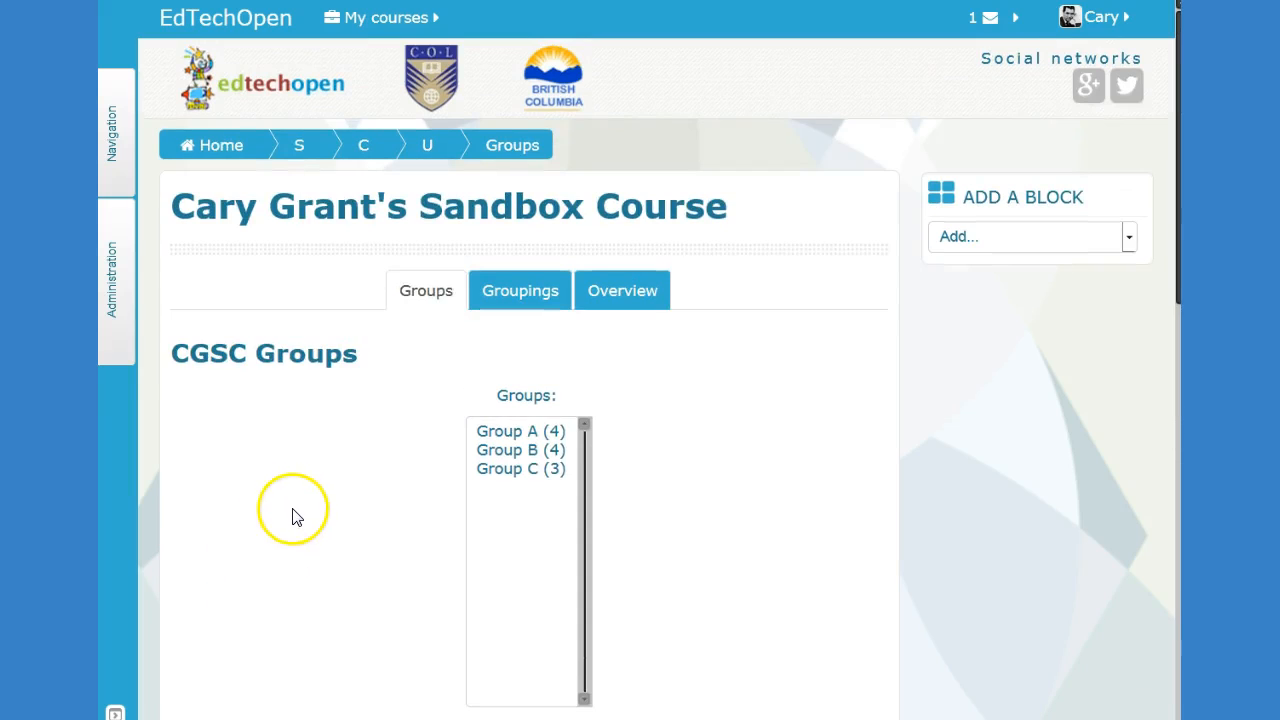
left_click(378, 150)
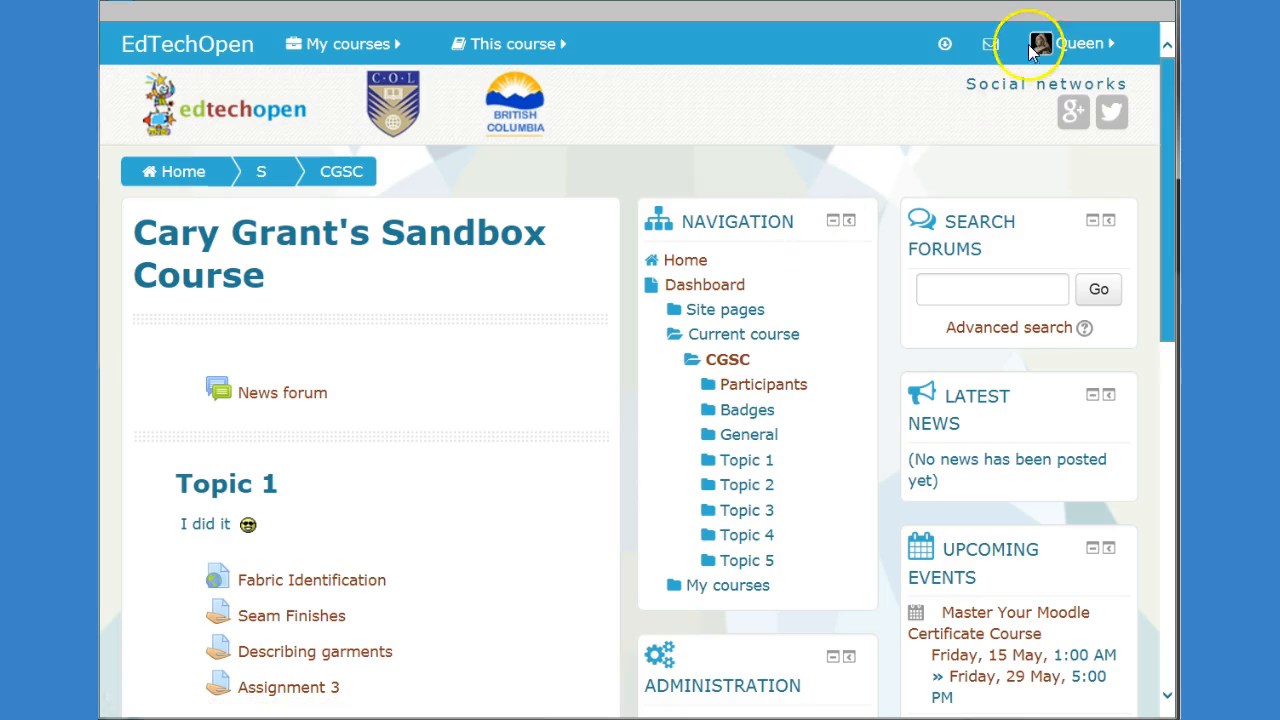
Step: Look over the sandbox course page as the student and open the participants list for the student's own group
left_click(1072, 45)
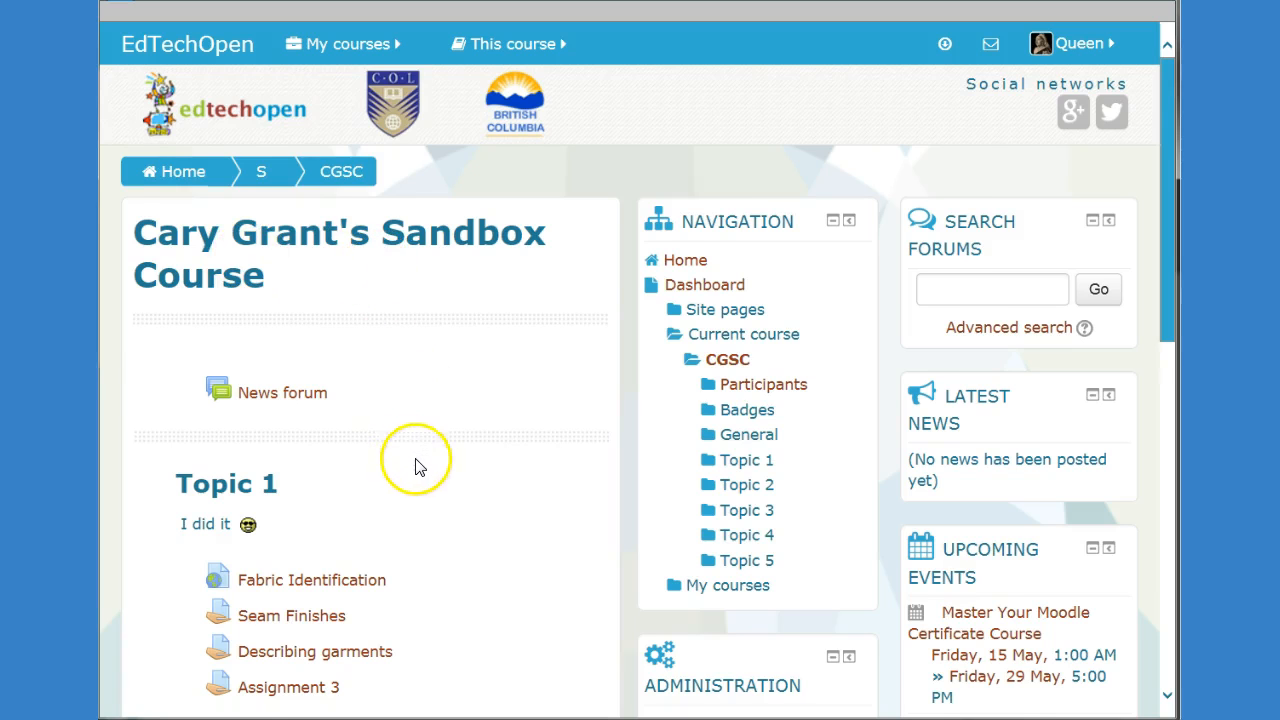
scroll(421, 477, "down", 2)
scroll(425, 478, "down", 1)
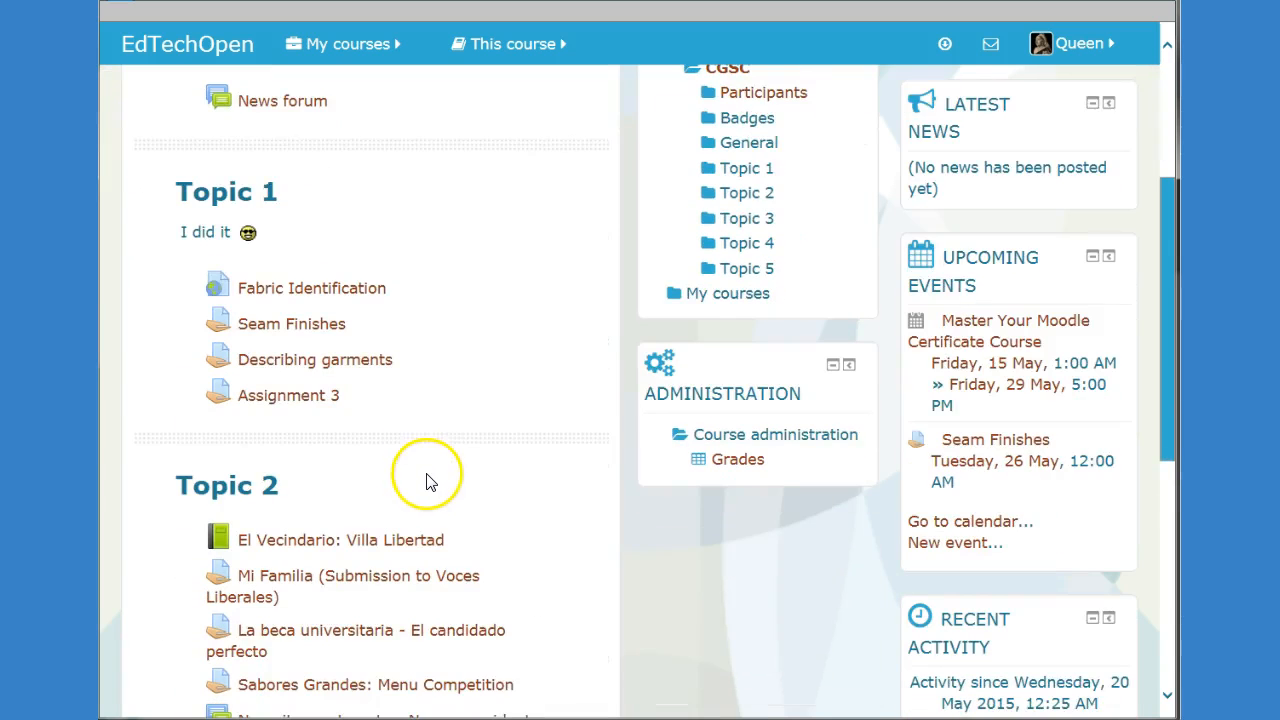
scroll(430, 477, "up", 2)
scroll(427, 478, "up", 1)
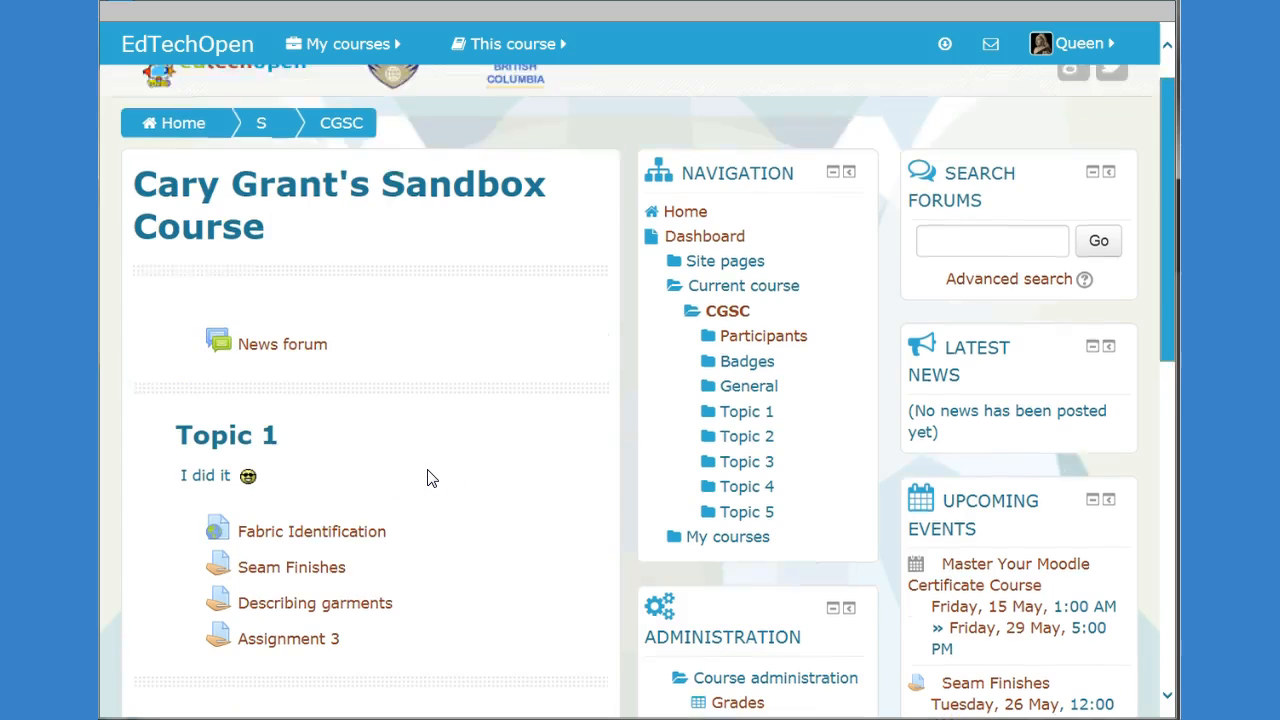
scroll(785, 420, "down", 1)
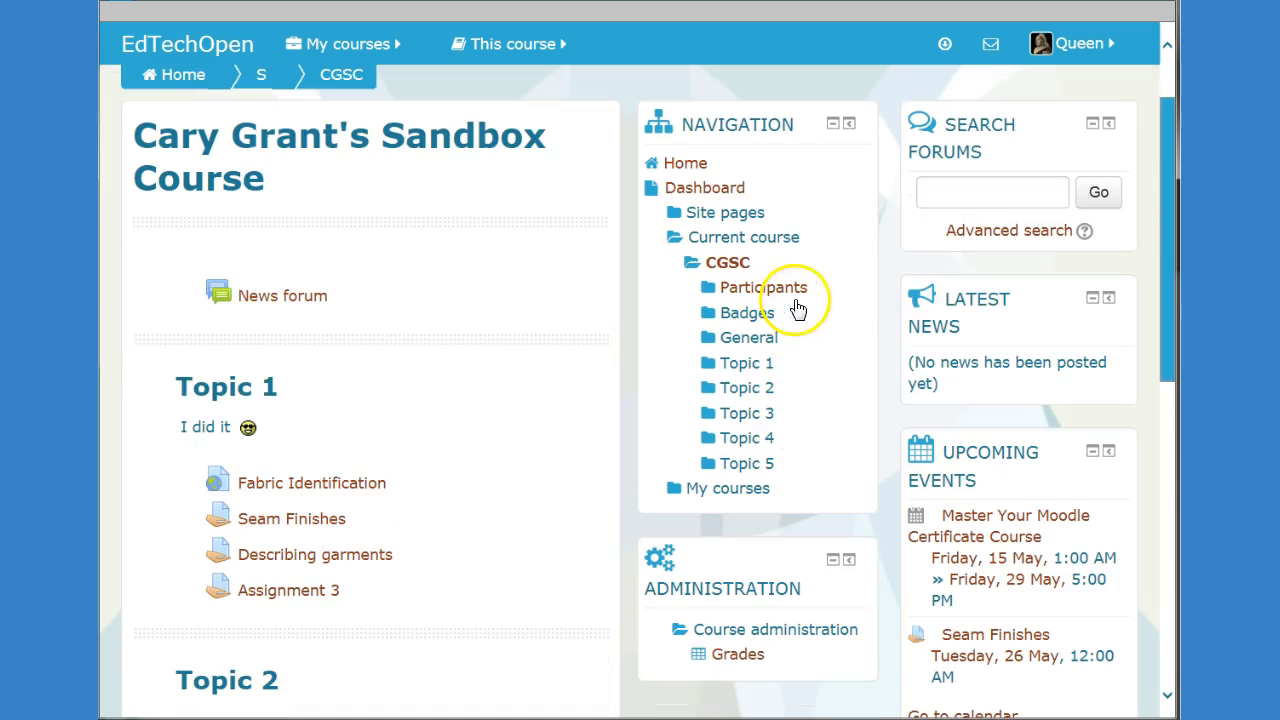
left_click(1068, 64)
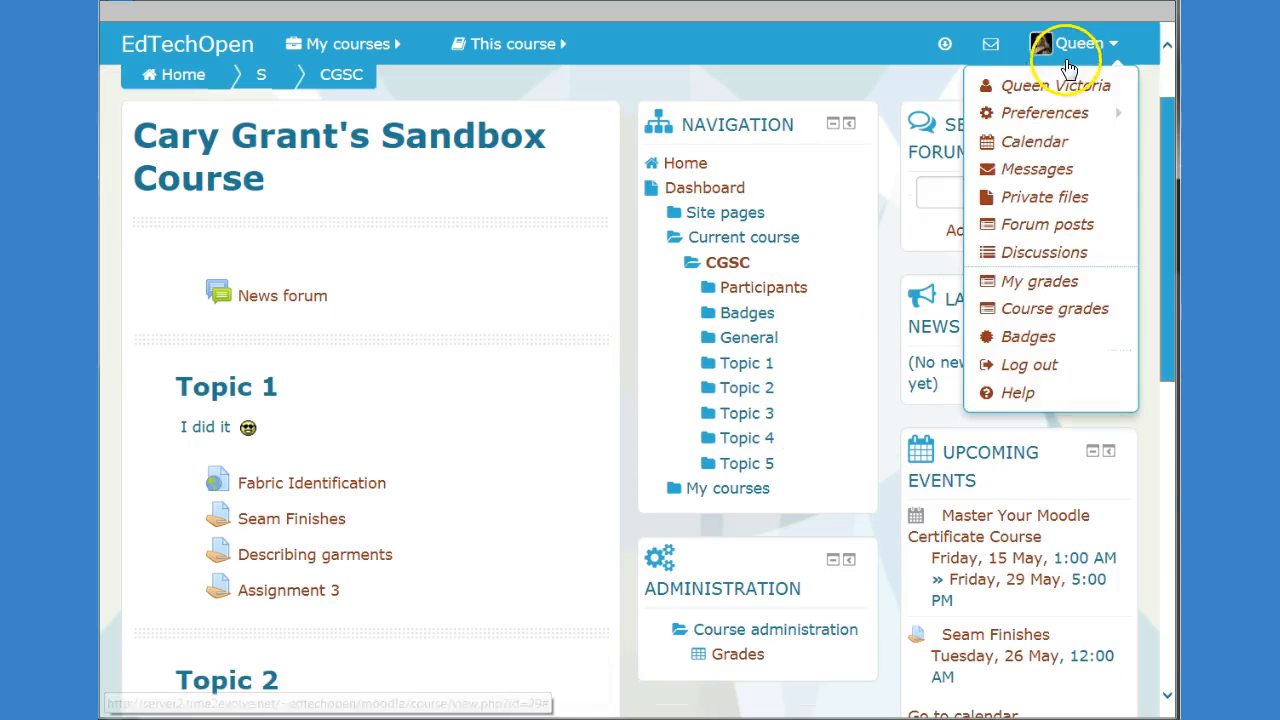
left_click(783, 290)
left_click(785, 292)
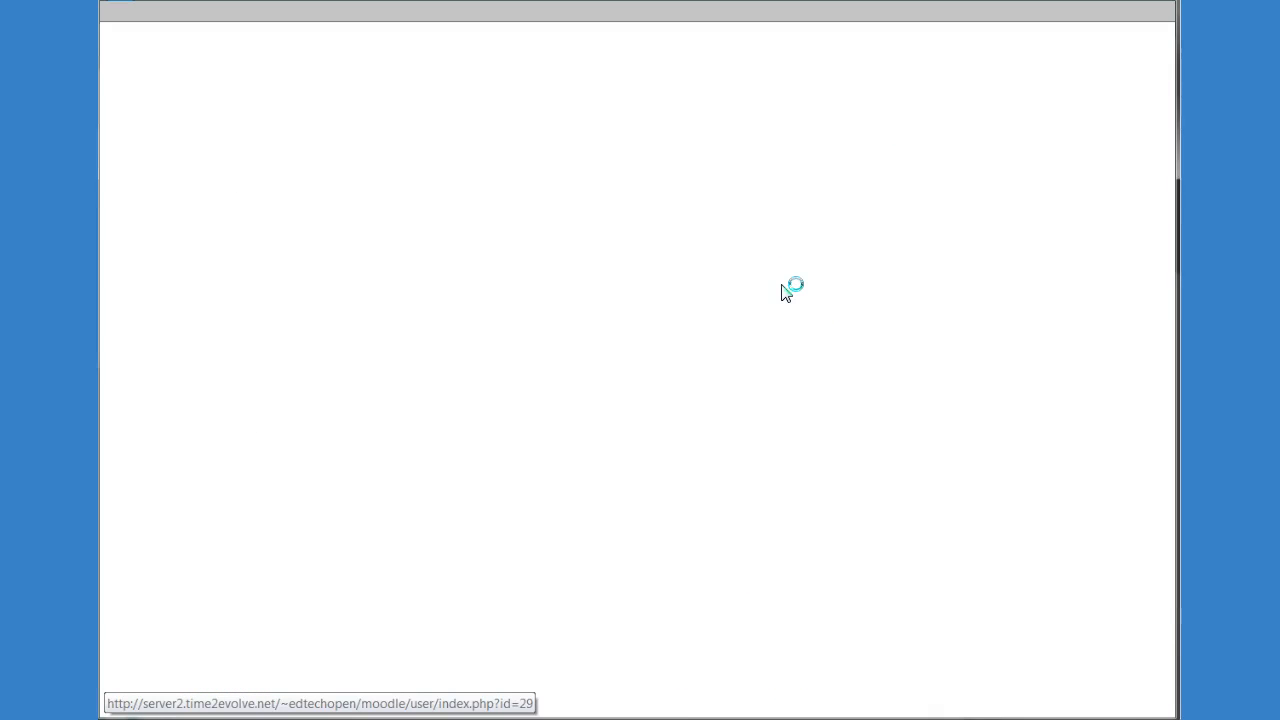
left_click(448, 452)
scroll(448, 452, "down", 2)
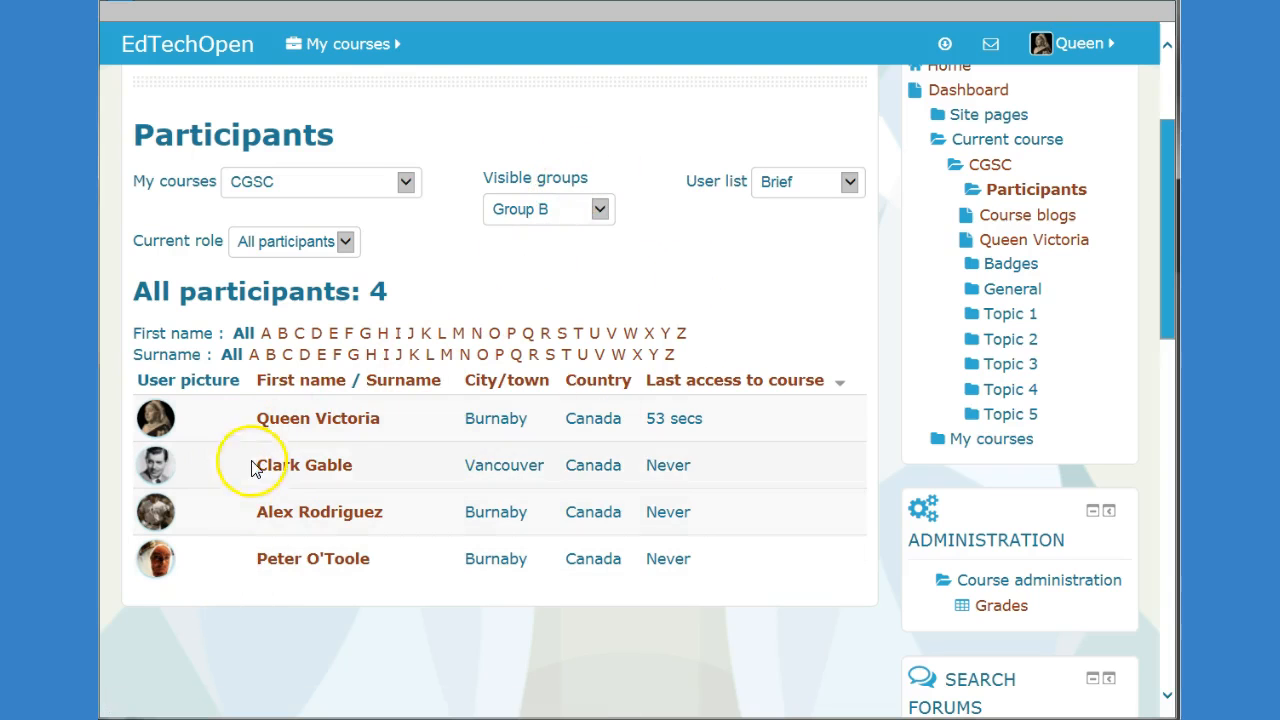
Step: Filter the student's participants list to Group A and look through its members
left_click(522, 210)
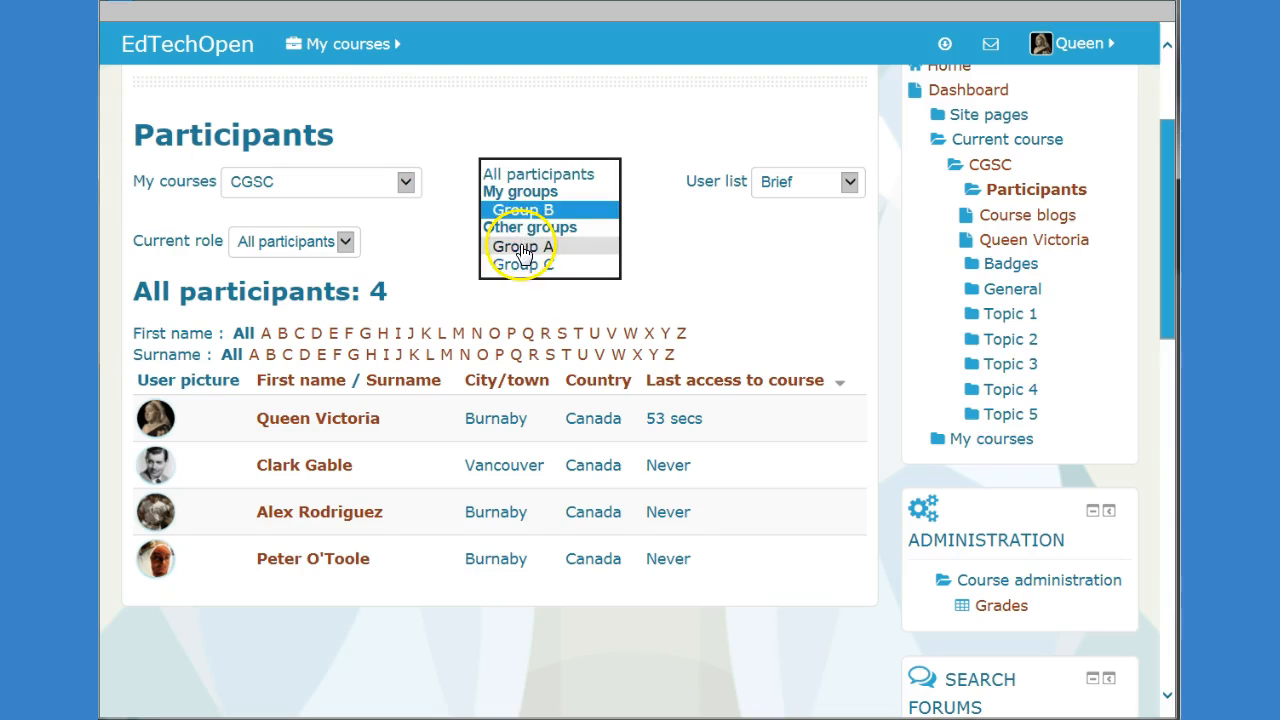
left_click(521, 246)
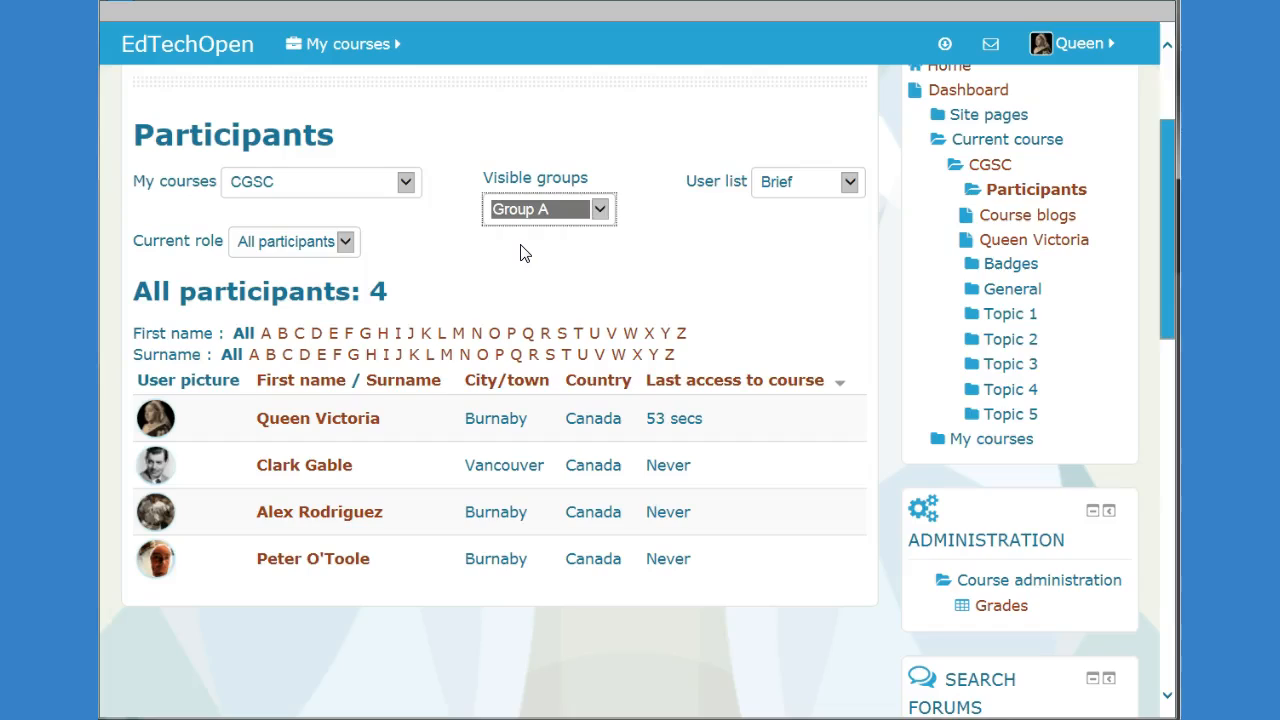
scroll(536, 367, "down", 3)
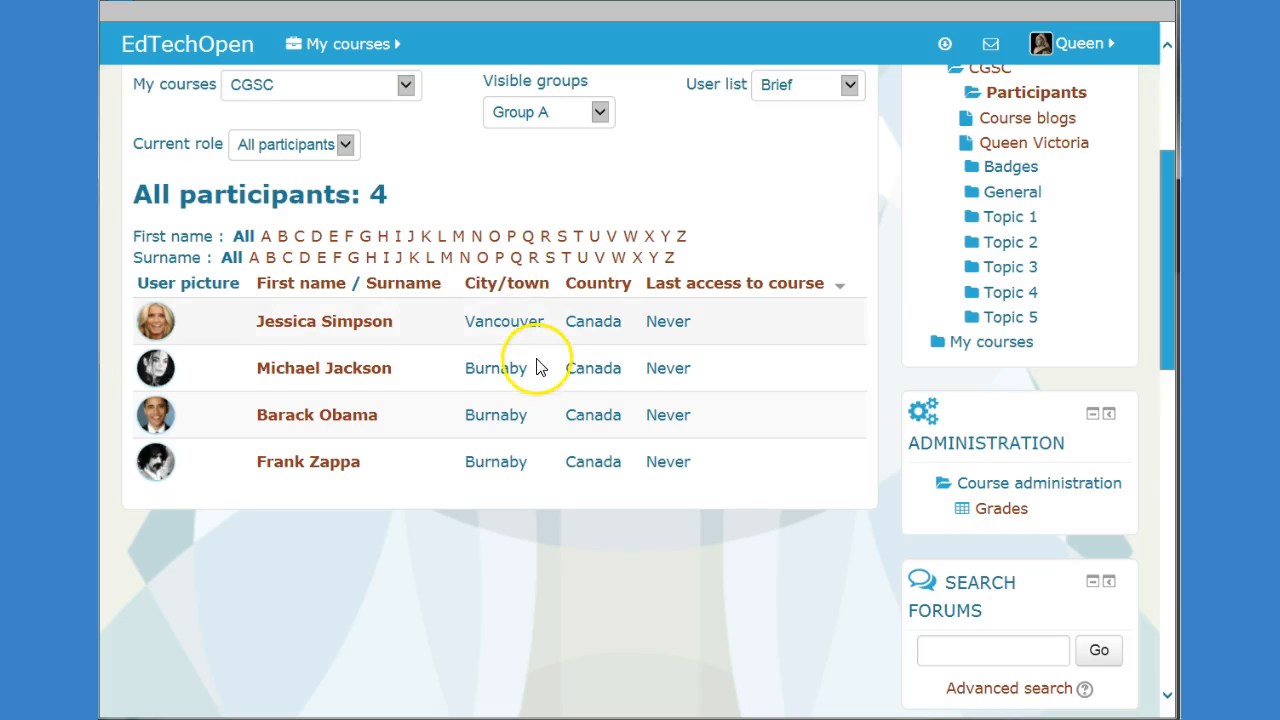
scroll(540, 330, "down", 1)
scroll(565, 223, "up", 2)
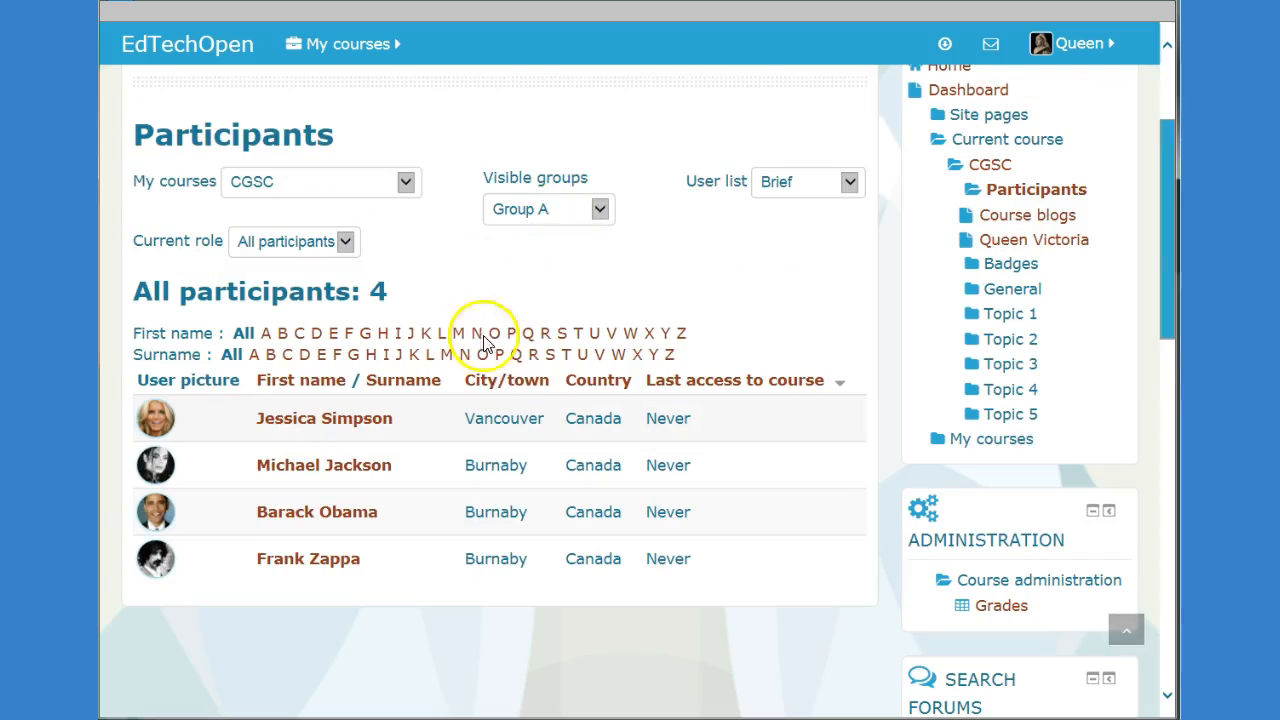
Step: Filter the student's participants list to Group C and look through its members
left_click(590, 209)
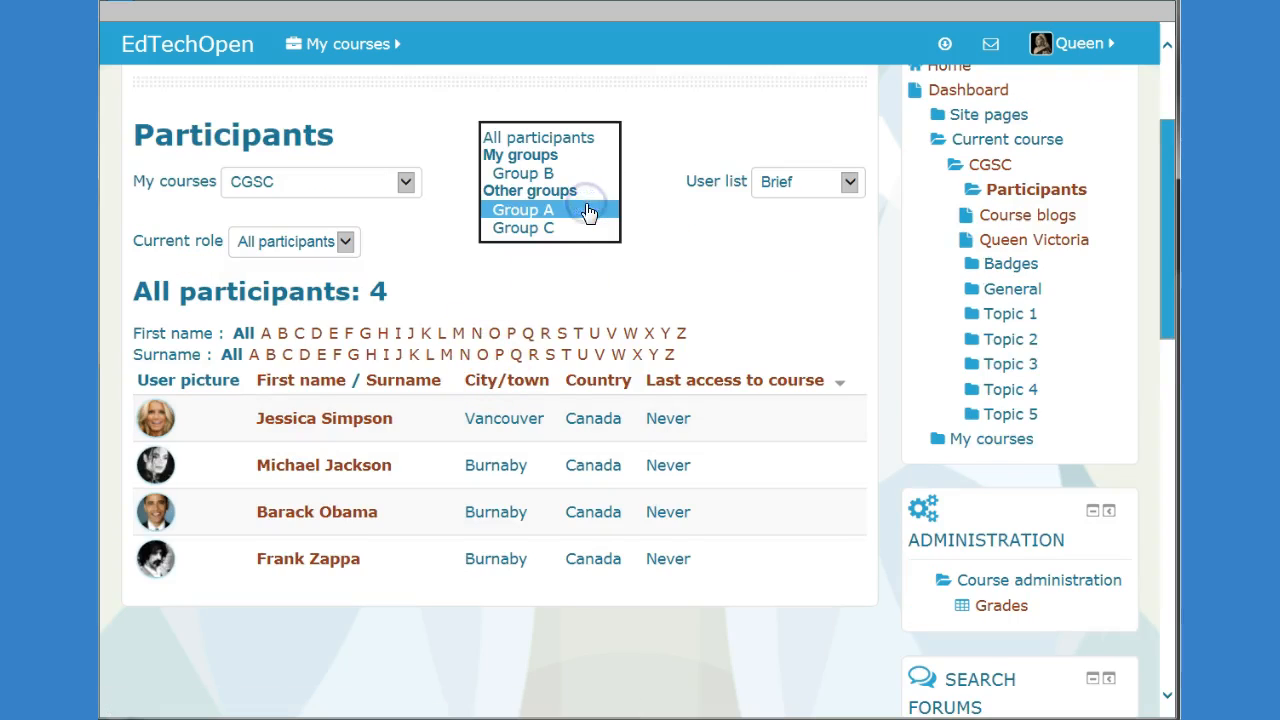
left_click(565, 229)
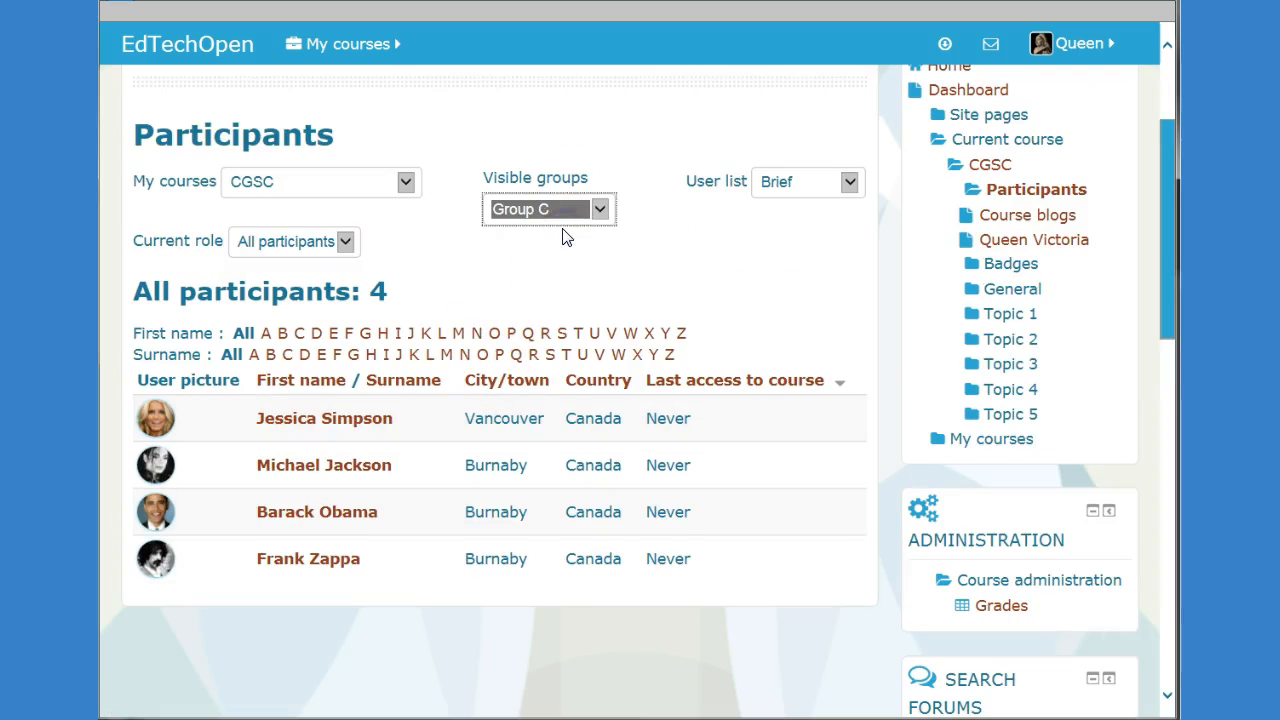
scroll(585, 378, "down", 1)
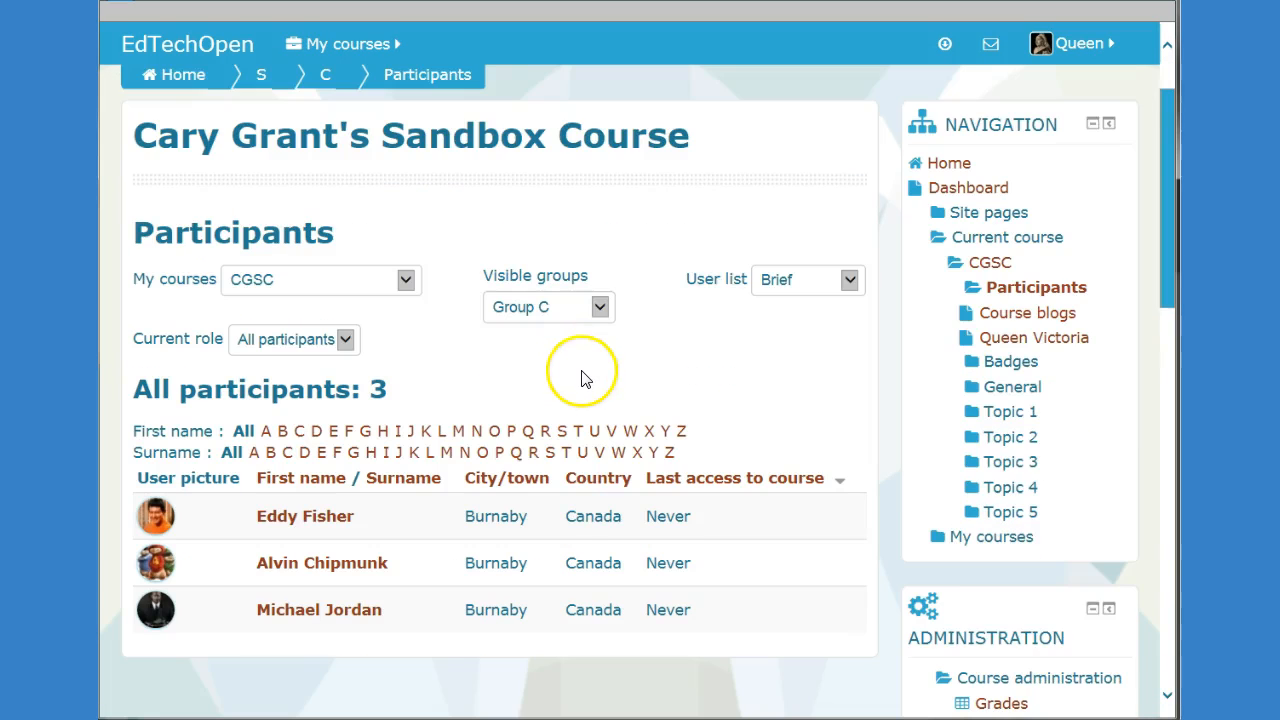
scroll(580, 375, "down", 3)
scroll(575, 365, "up", 4)
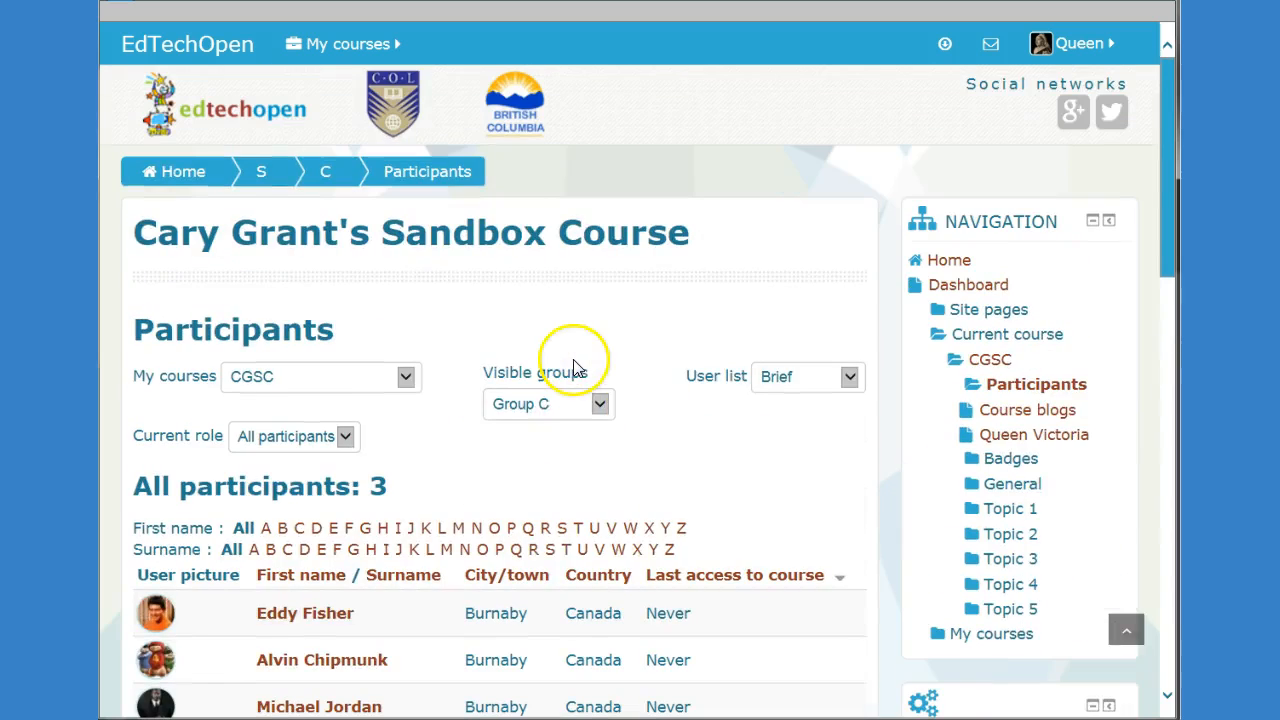
Step: Switch the visible groups filter to All participants and look through the whole list
left_click(574, 406)
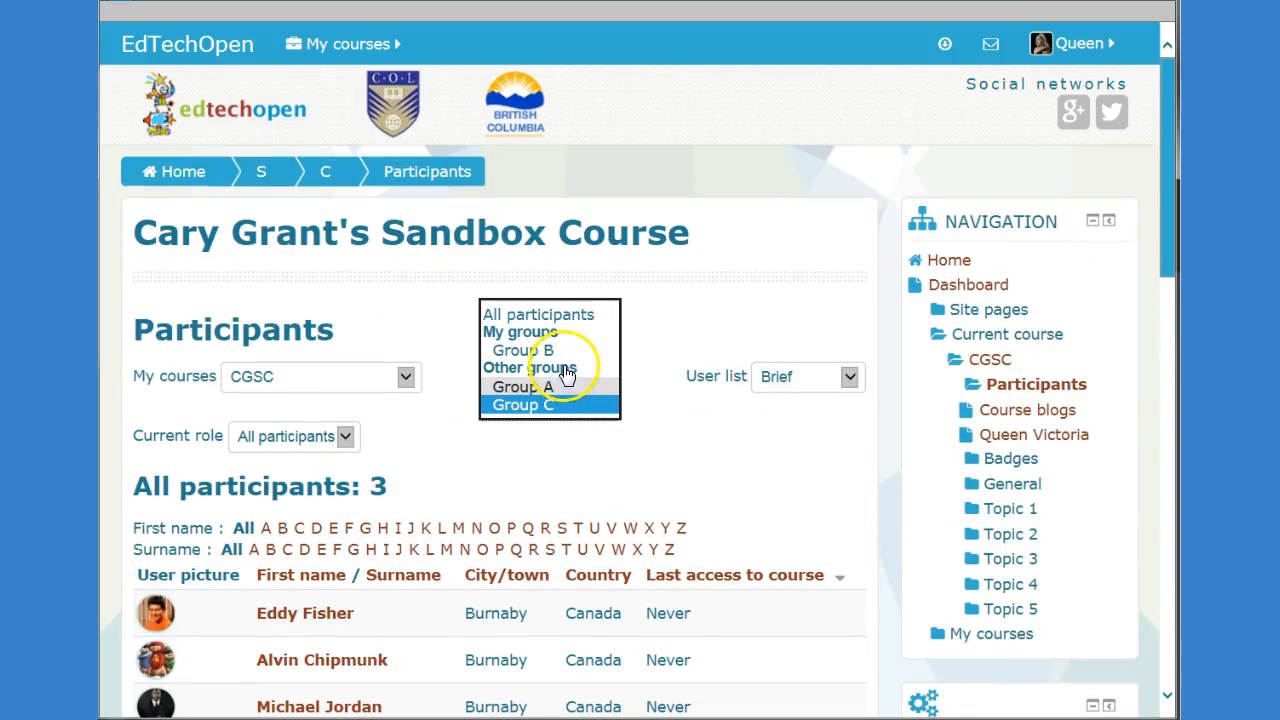
left_click(548, 316)
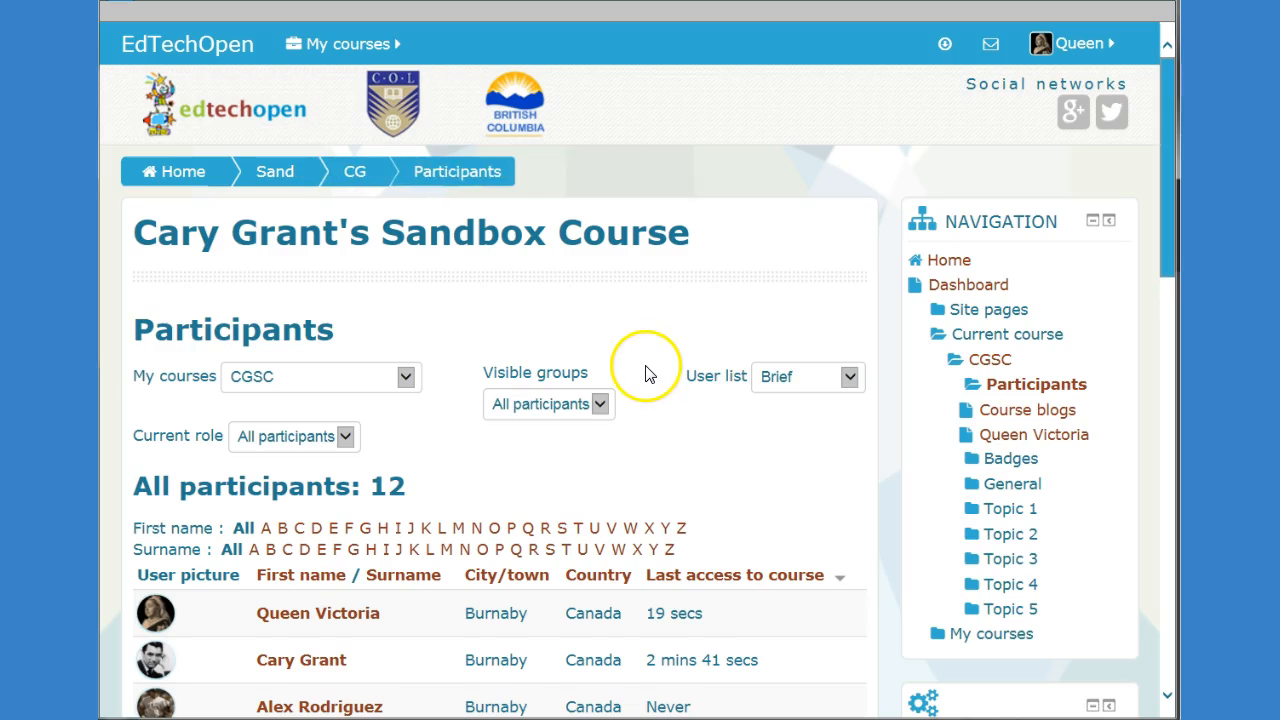
scroll(646, 362, "down", 4)
scroll(646, 387, "down", 5)
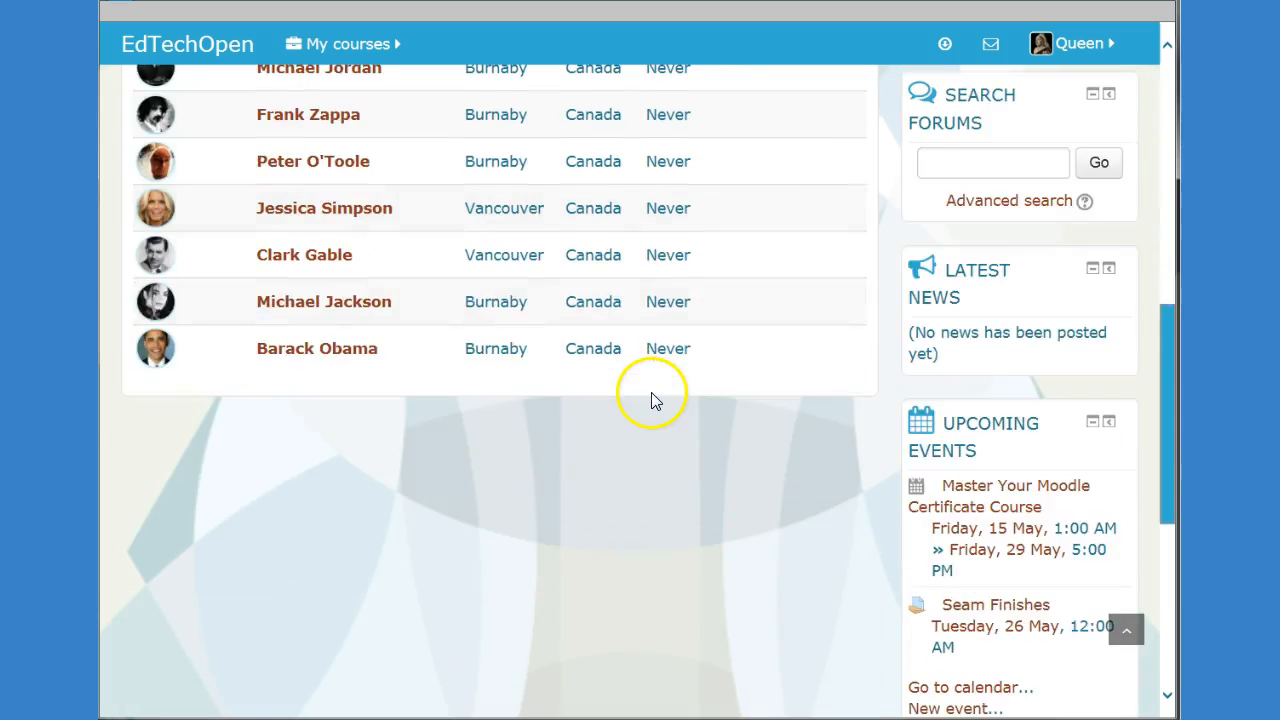
scroll(650, 397, "up", 4)
scroll(650, 397, "up", 6)
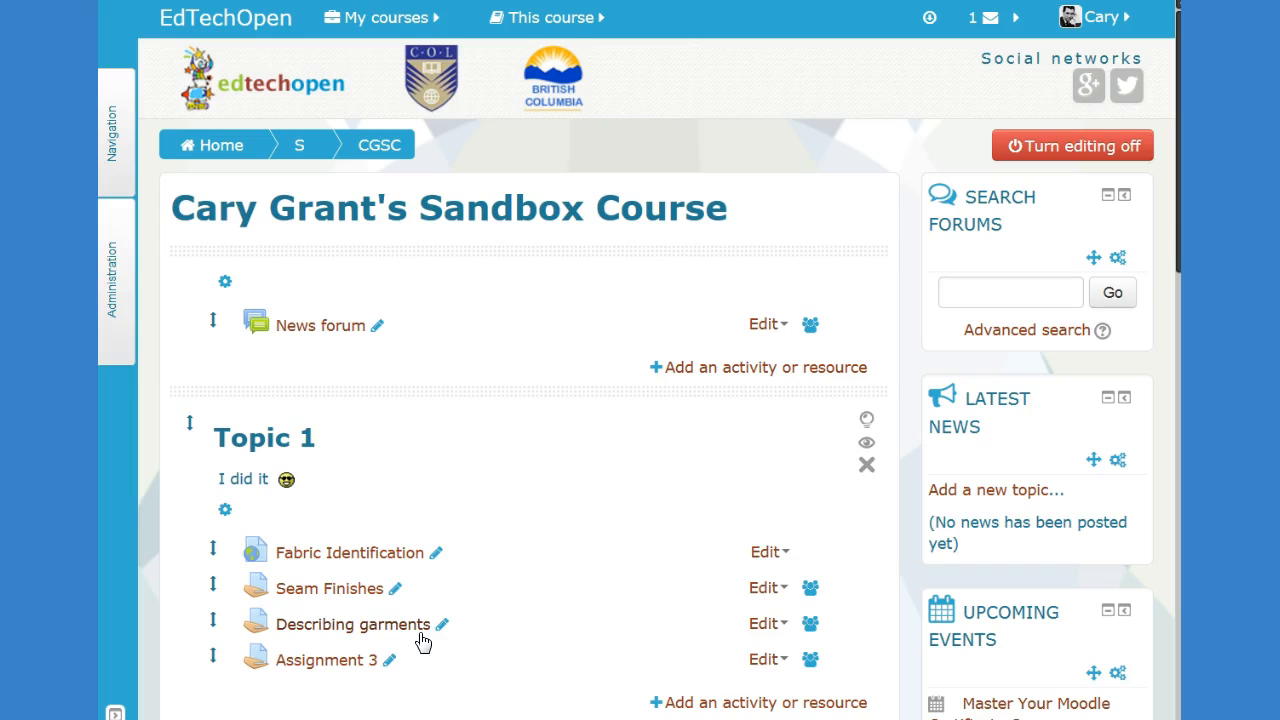
Step: Switch to the teacher's view of the course and open its participants list
left_click(290, 669)
left_click(136, 241)
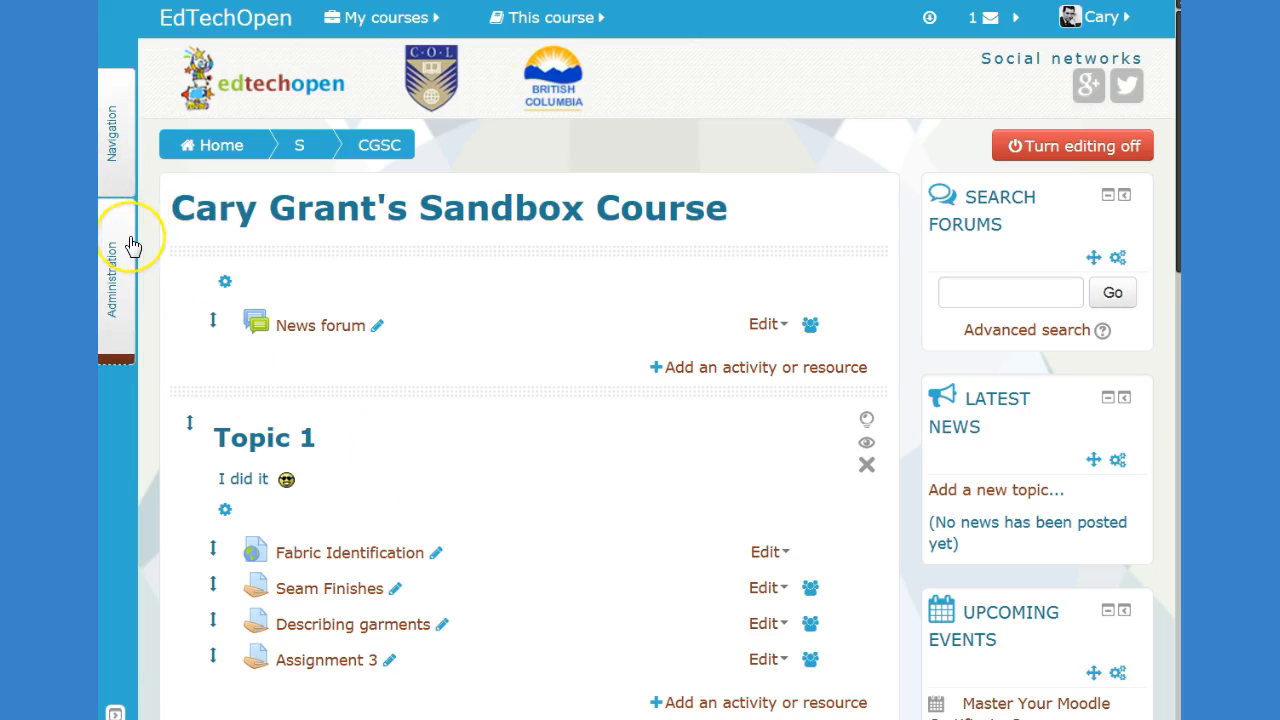
left_click(113, 135)
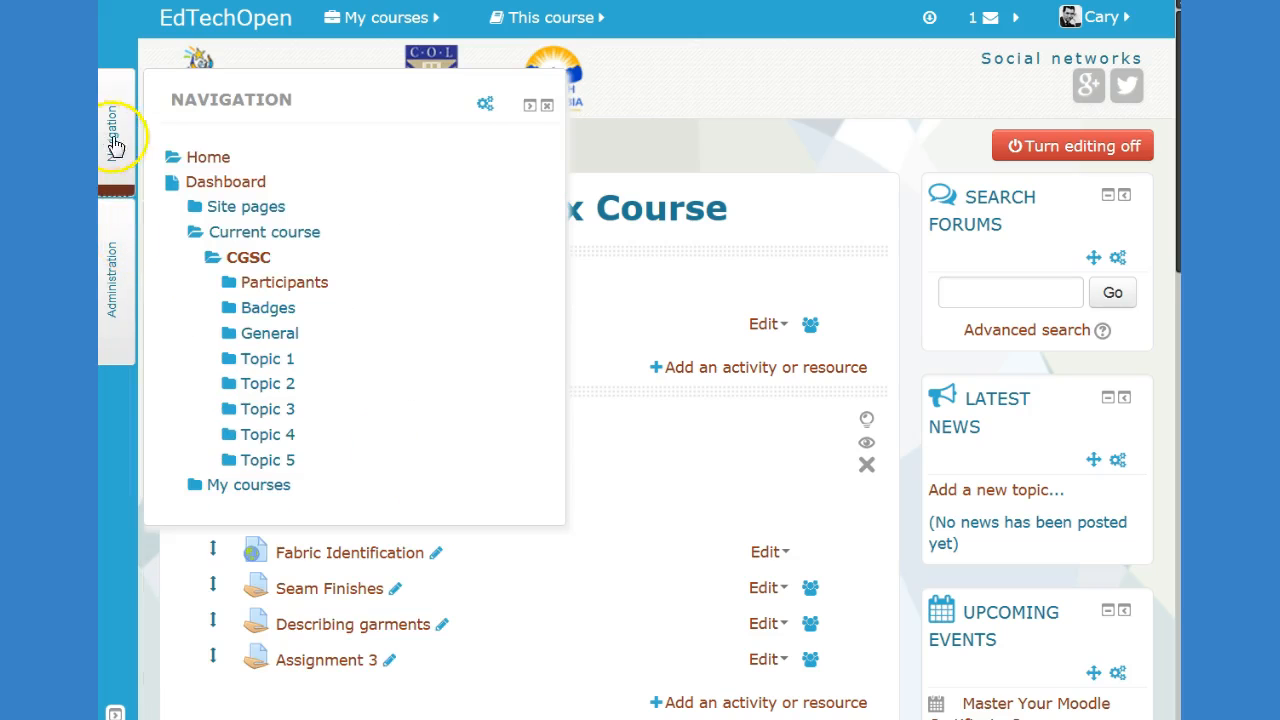
left_click(258, 284)
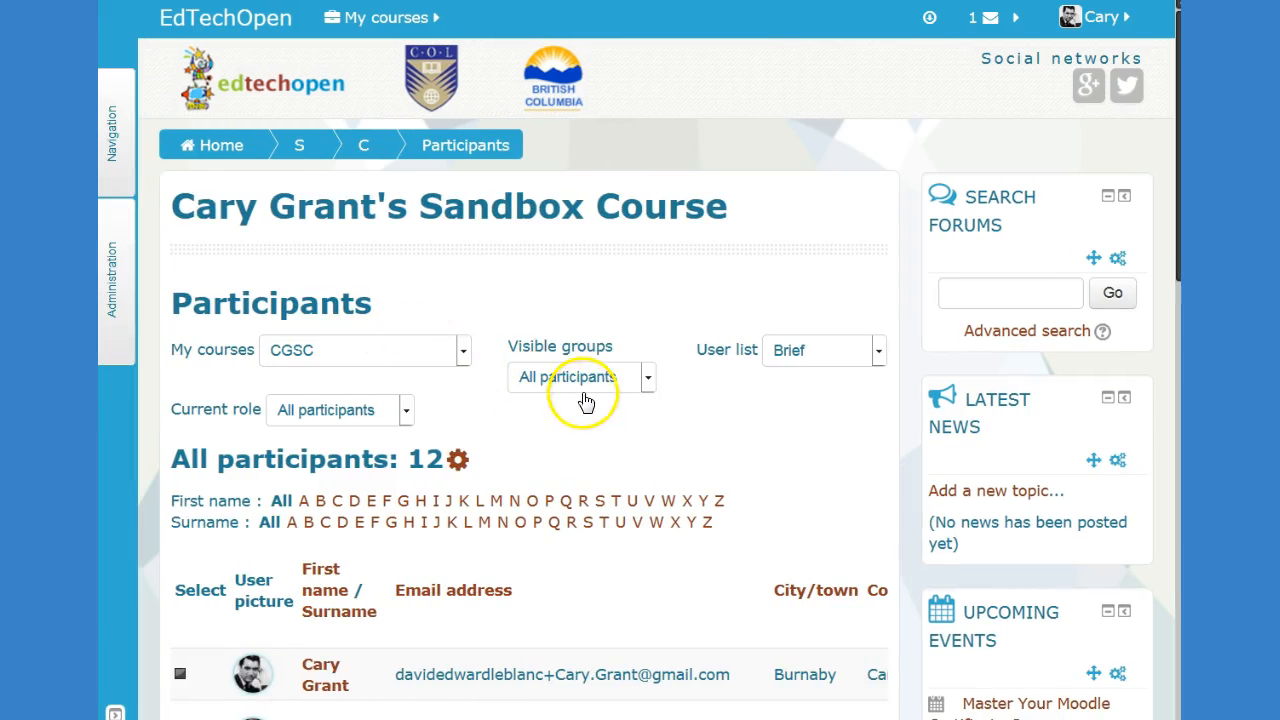
Step: Filter the teacher's participants list to Group B and look through its members
left_click(613, 381)
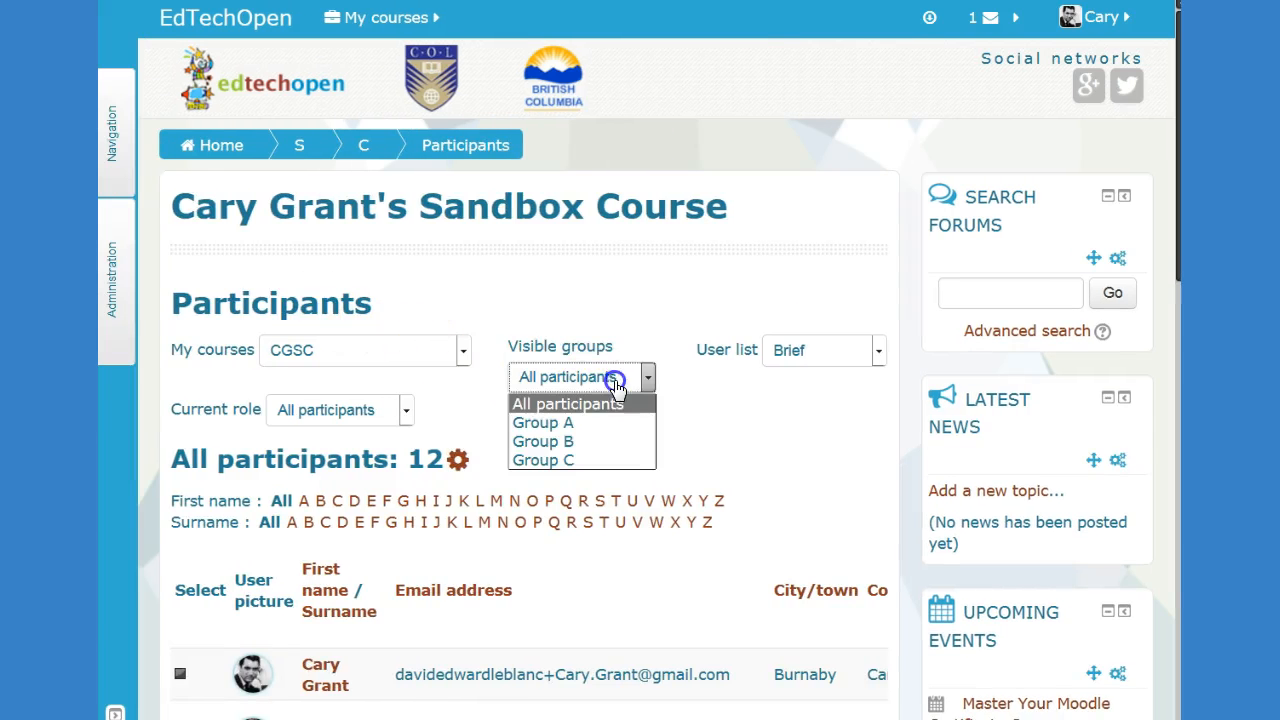
left_click(602, 441)
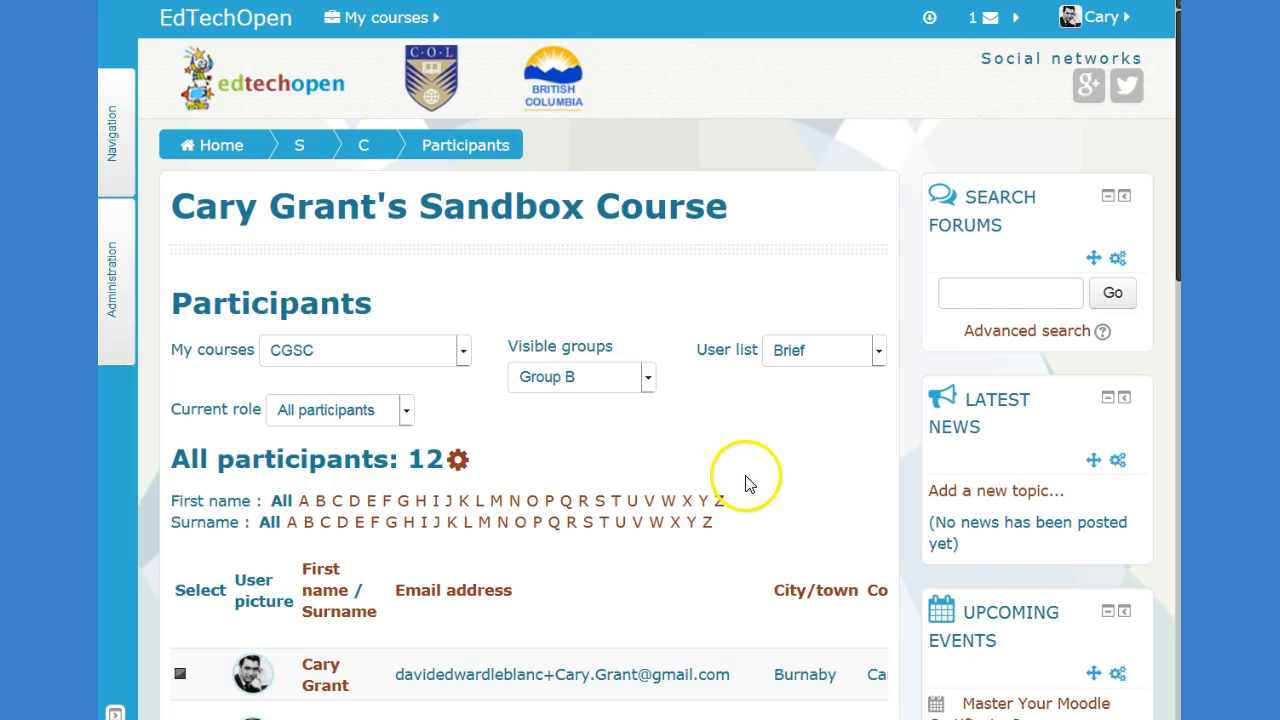
scroll(740, 495, "down", 3)
scroll(736, 500, "down", 2)
scroll(729, 509, "up", 5)
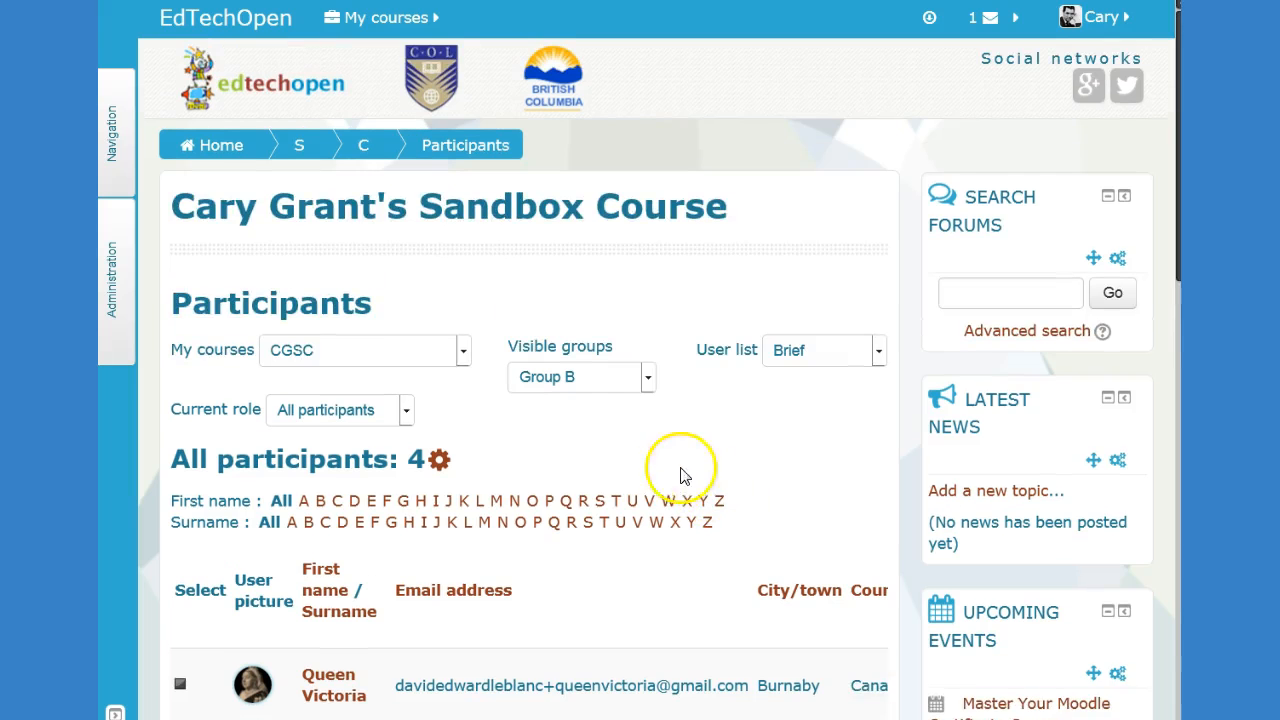
Step: Filter the teacher's participants list to Group A and look through its members
left_click(630, 380)
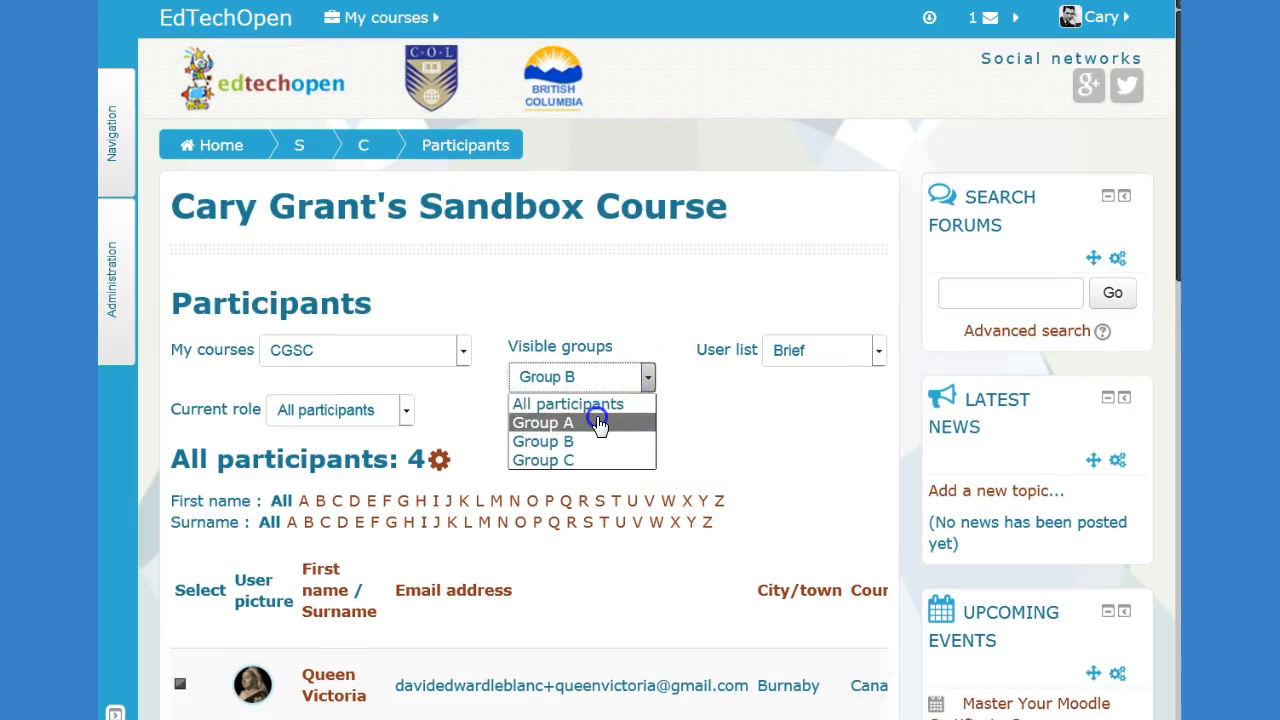
left_click(596, 421)
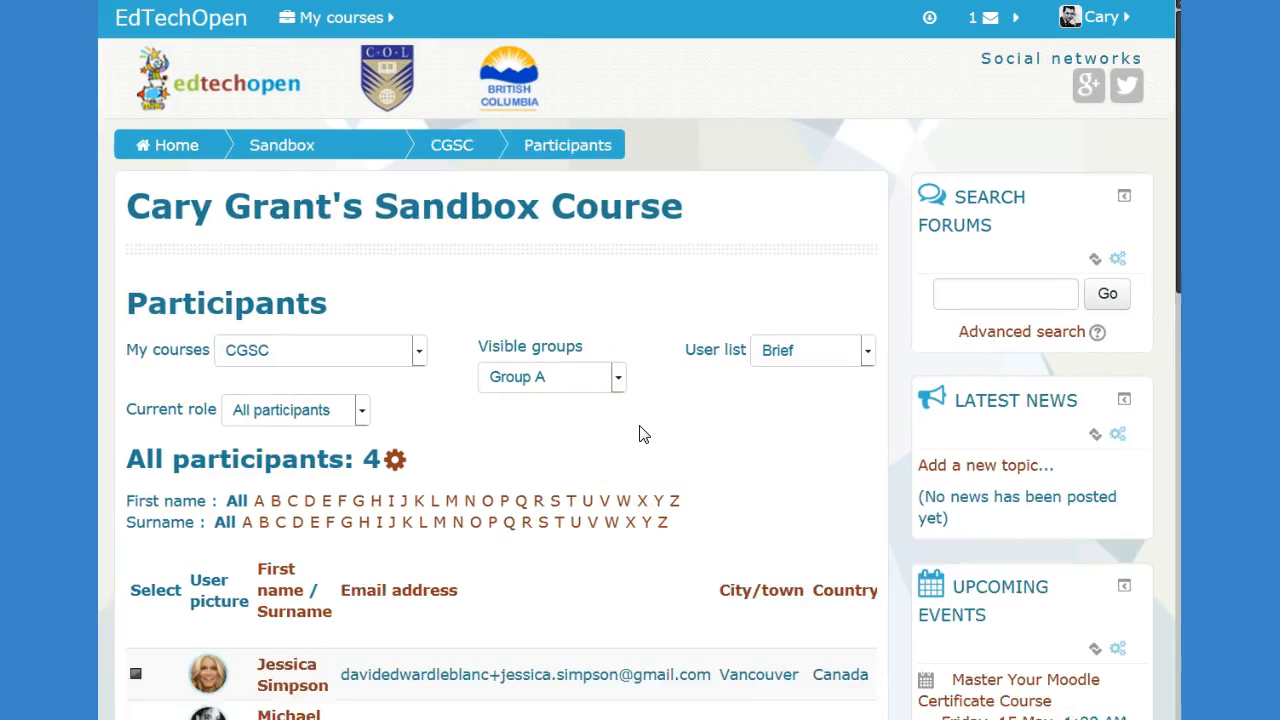
scroll(643, 440, "down", 4)
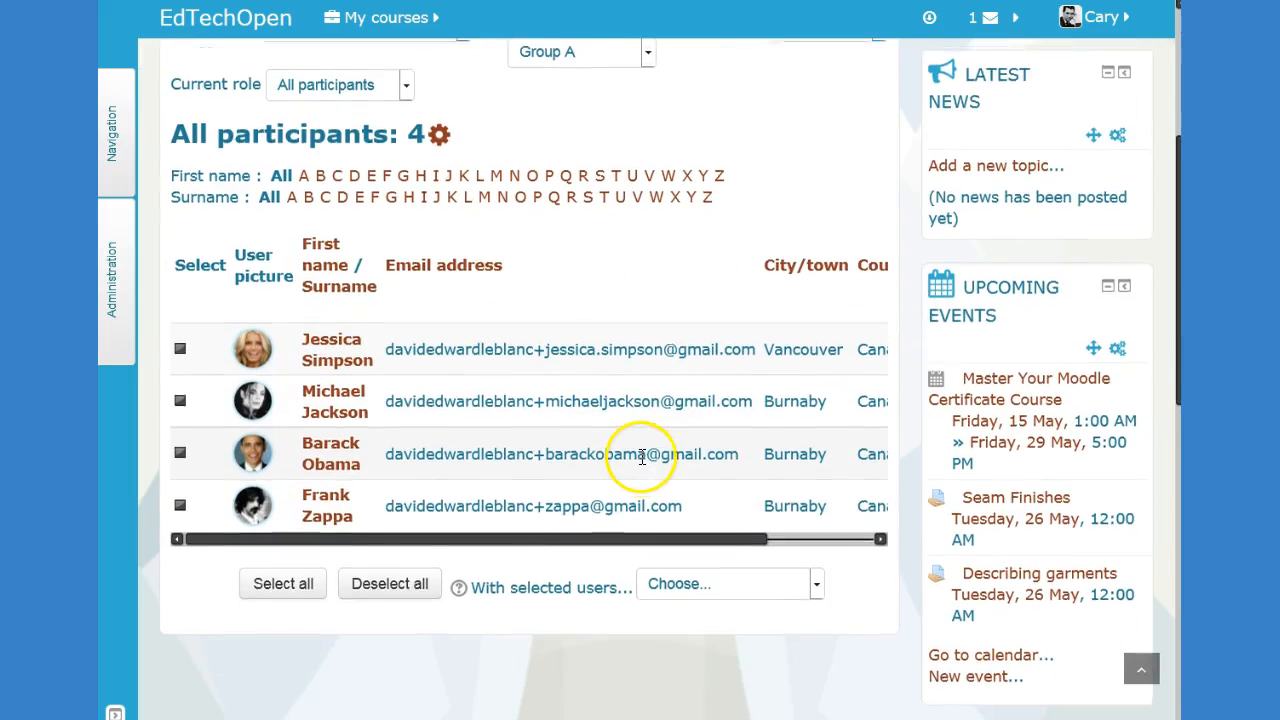
scroll(640, 458, "up", 4)
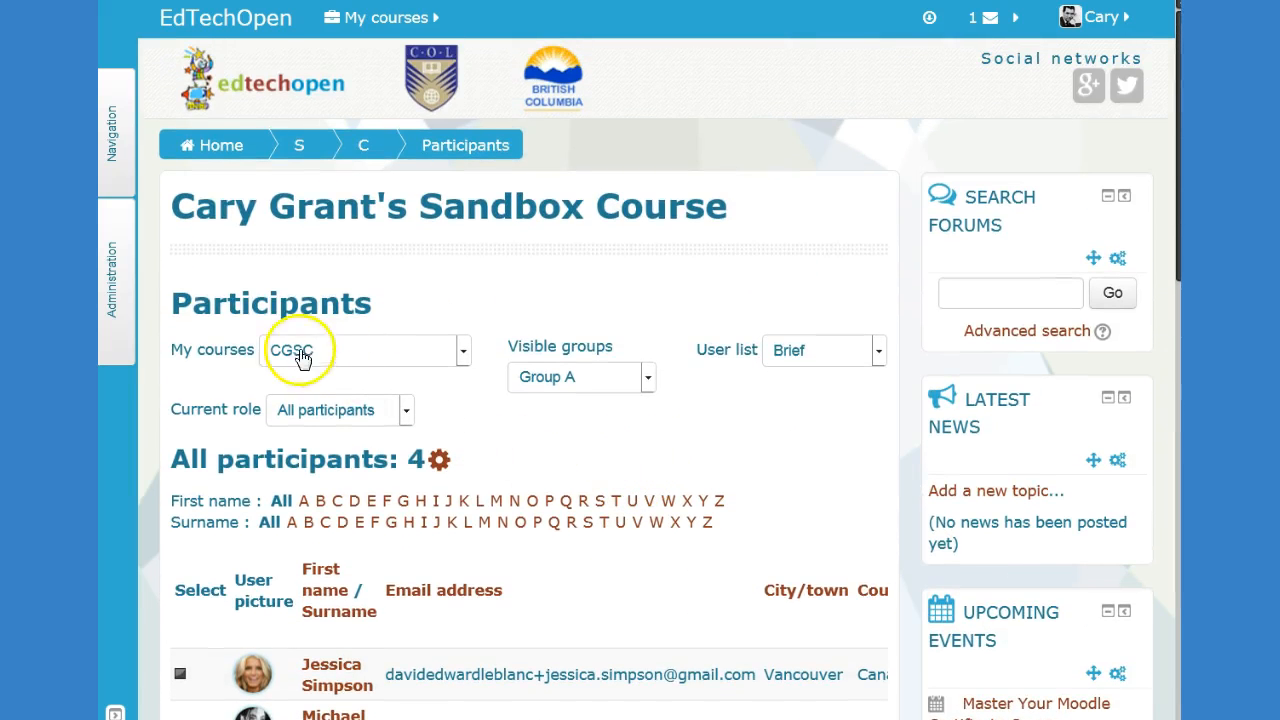
Step: Return to the course page, open the settings of the Describing garments assignment, and expand its Restrict access section
left_click(134, 270)
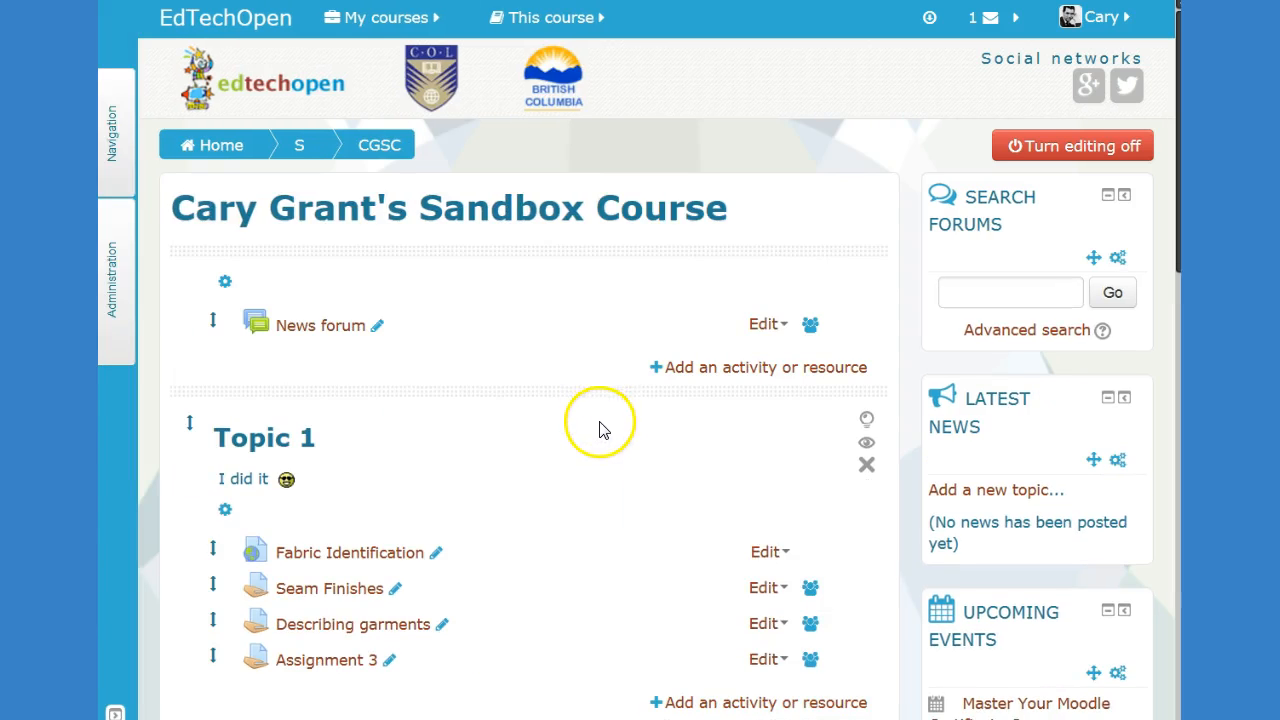
left_click(766, 624)
left_click(760, 658)
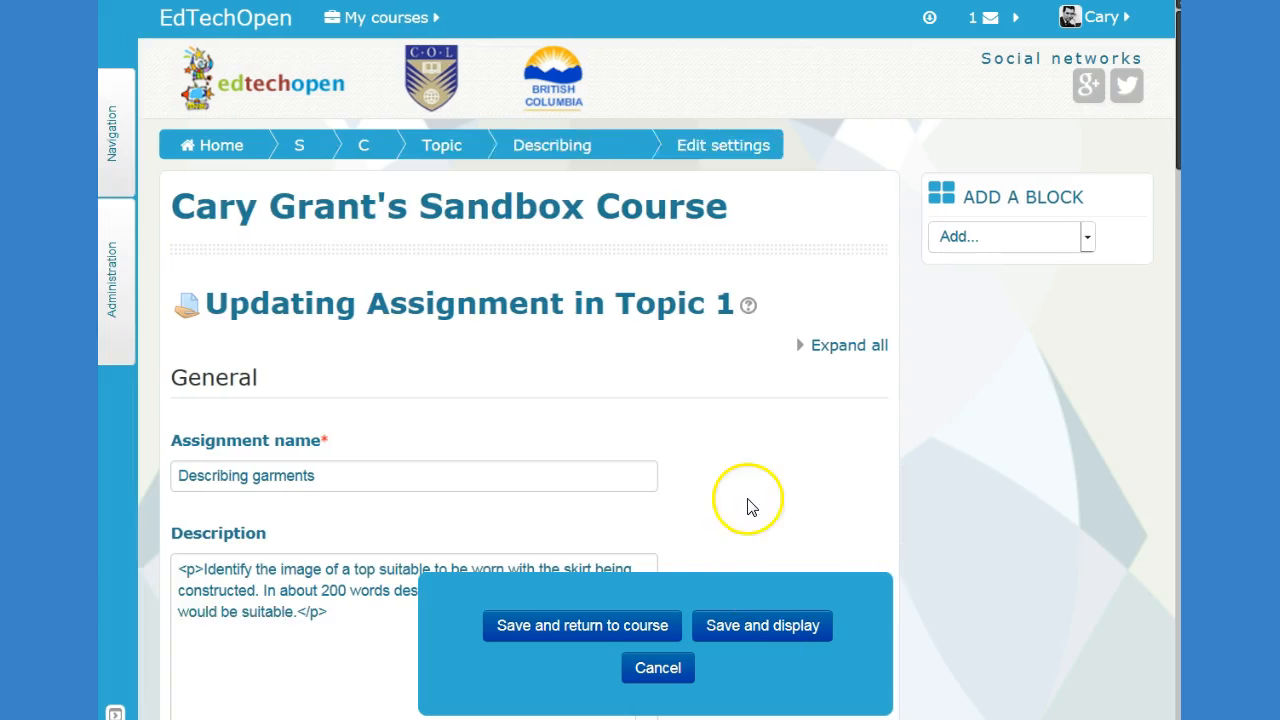
scroll(735, 443, "down", 1)
scroll(737, 442, "down", 6)
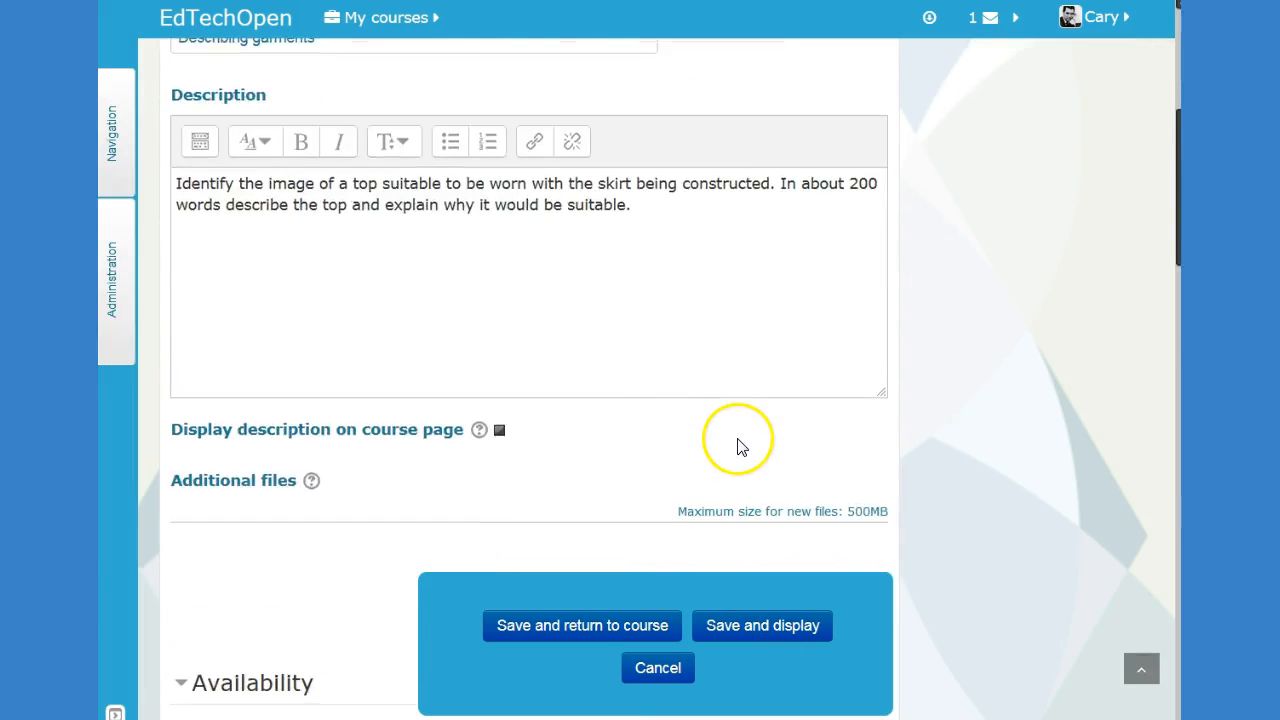
scroll(740, 453, "down", 9)
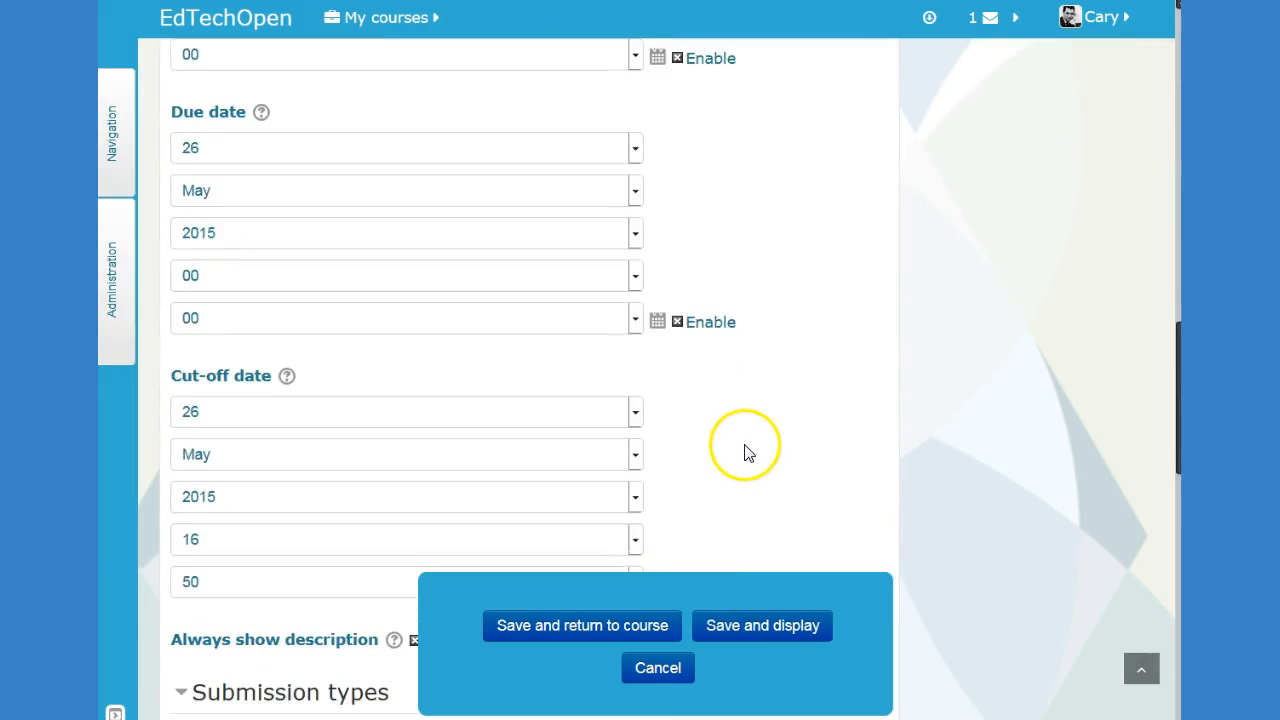
scroll(758, 458, "down", 7)
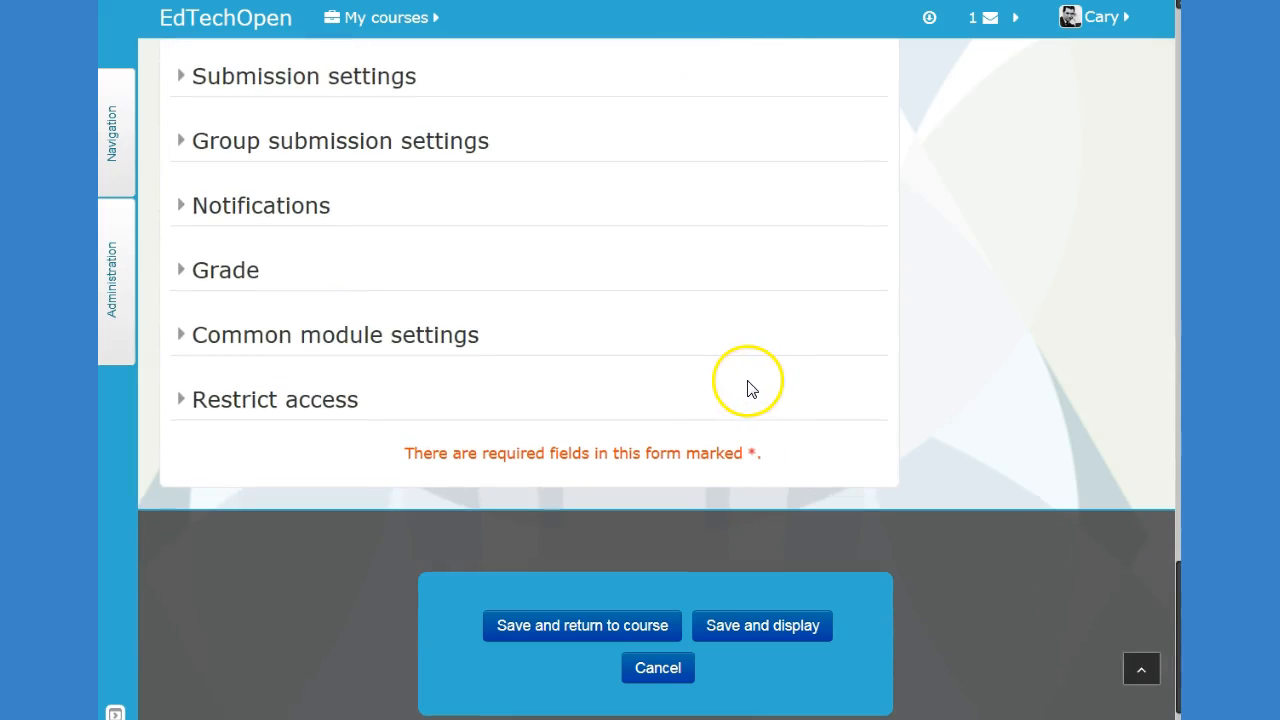
left_click(235, 410)
scroll(400, 465, "down", 1)
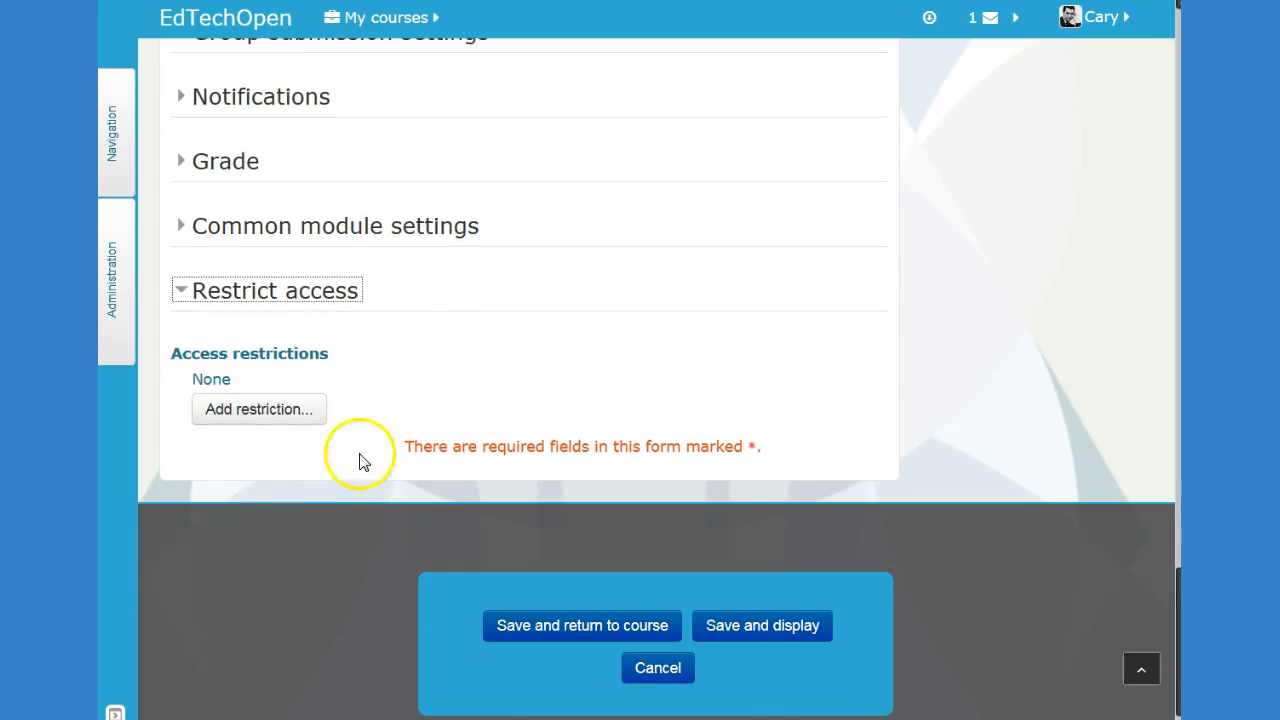
Step: Add a Group restriction requiring students to belong to Group A to the Describing garments assignment, and save back to the course page
left_click(286, 420)
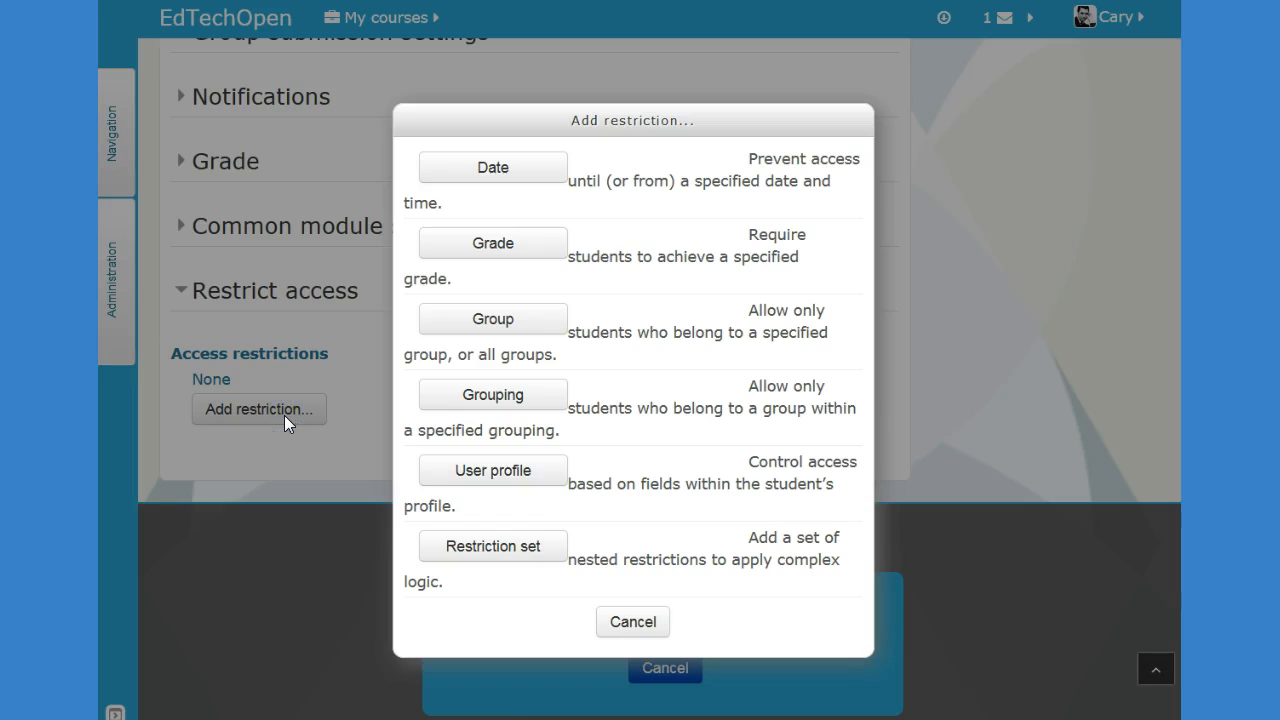
left_click(494, 331)
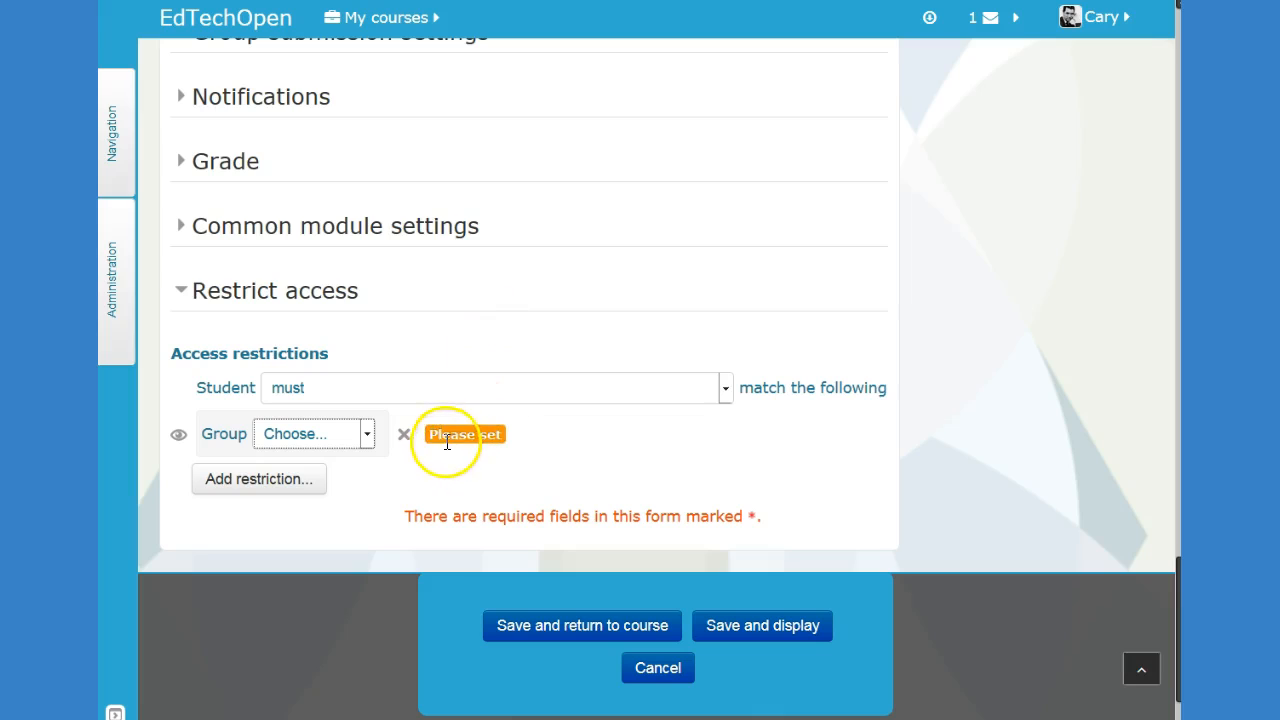
left_click(368, 436)
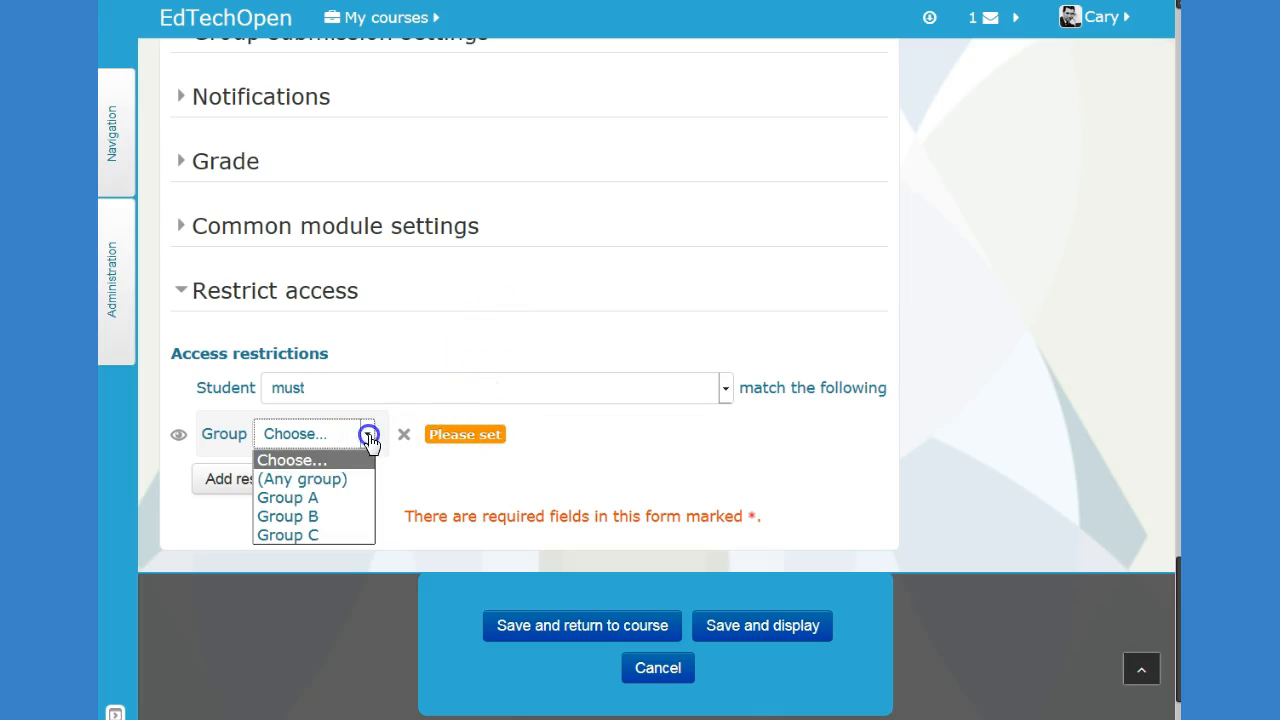
left_click(338, 498)
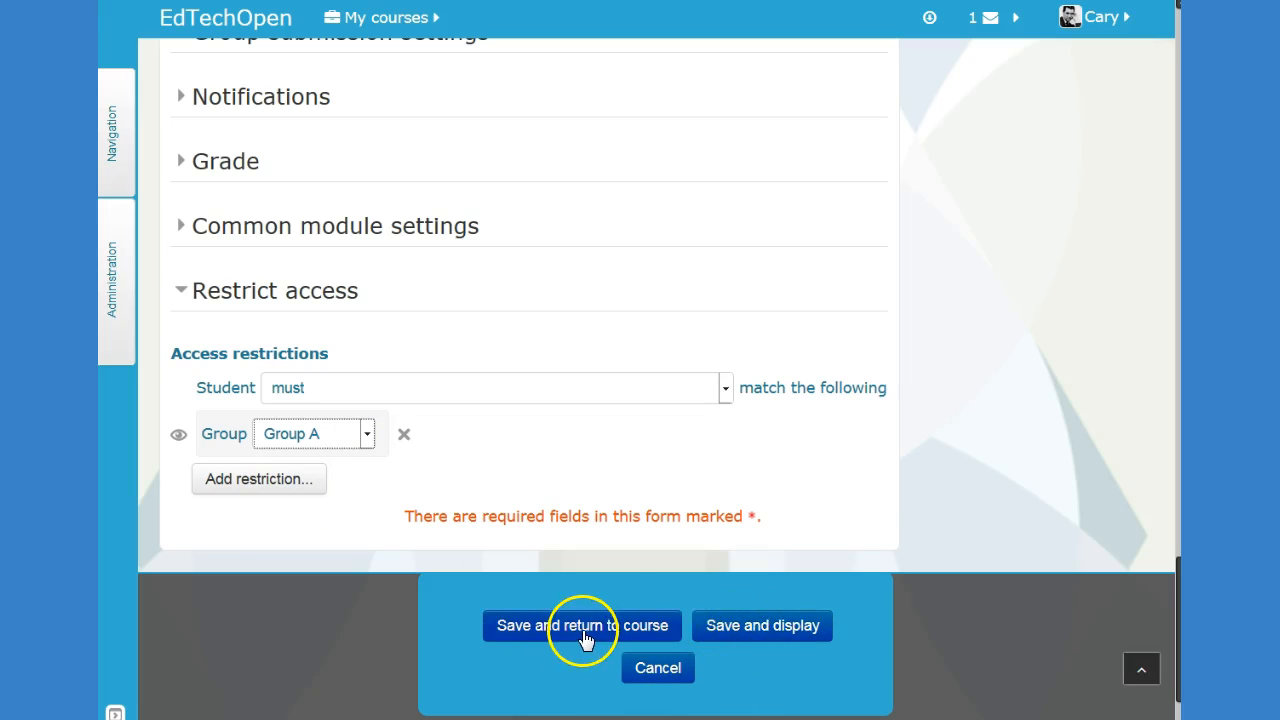
left_click(643, 630)
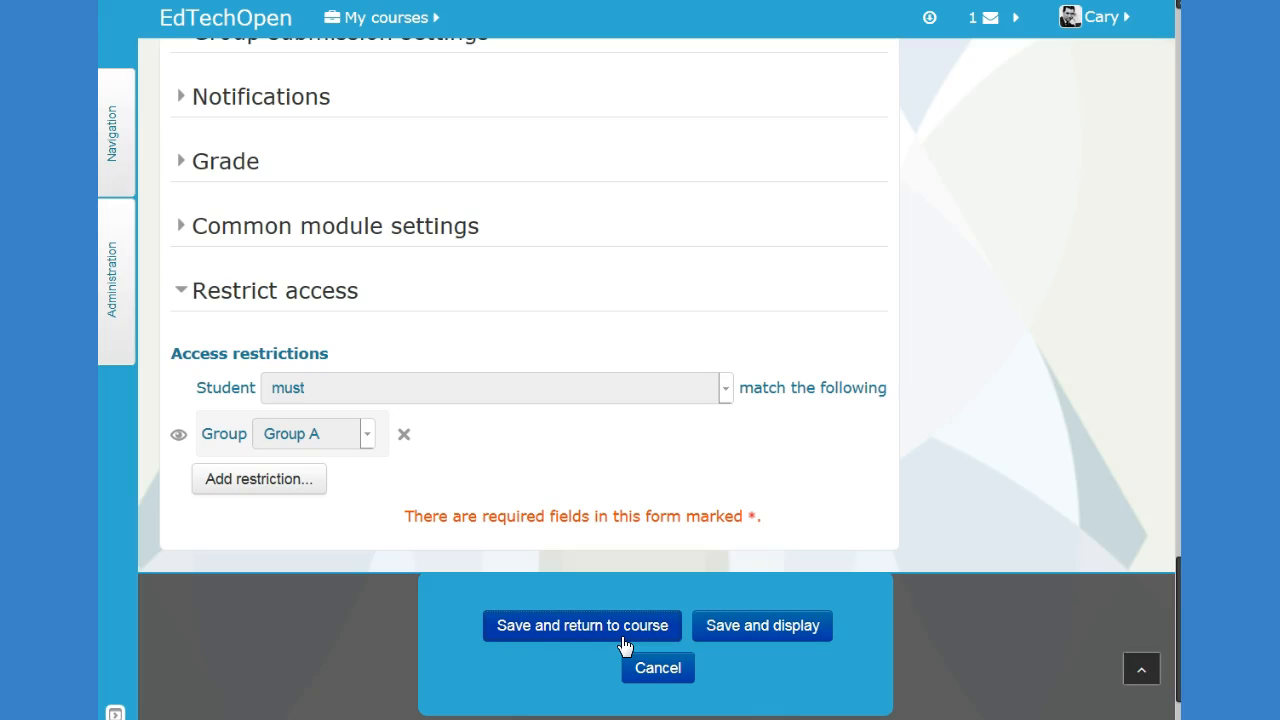
left_click(610, 637)
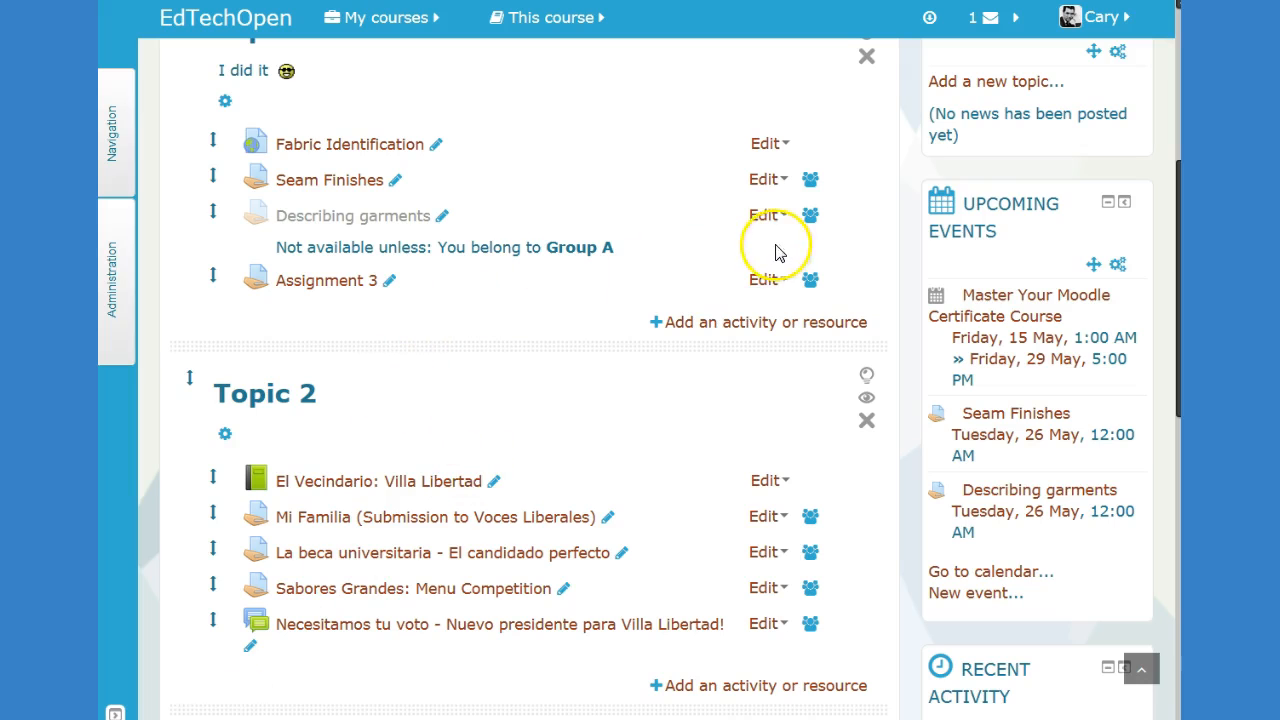
Step: Reopen the Describing garments access restrictions, set the Group A condition to hide the assignment entirely from non-matching students, and save back to the course
left_click(758, 215)
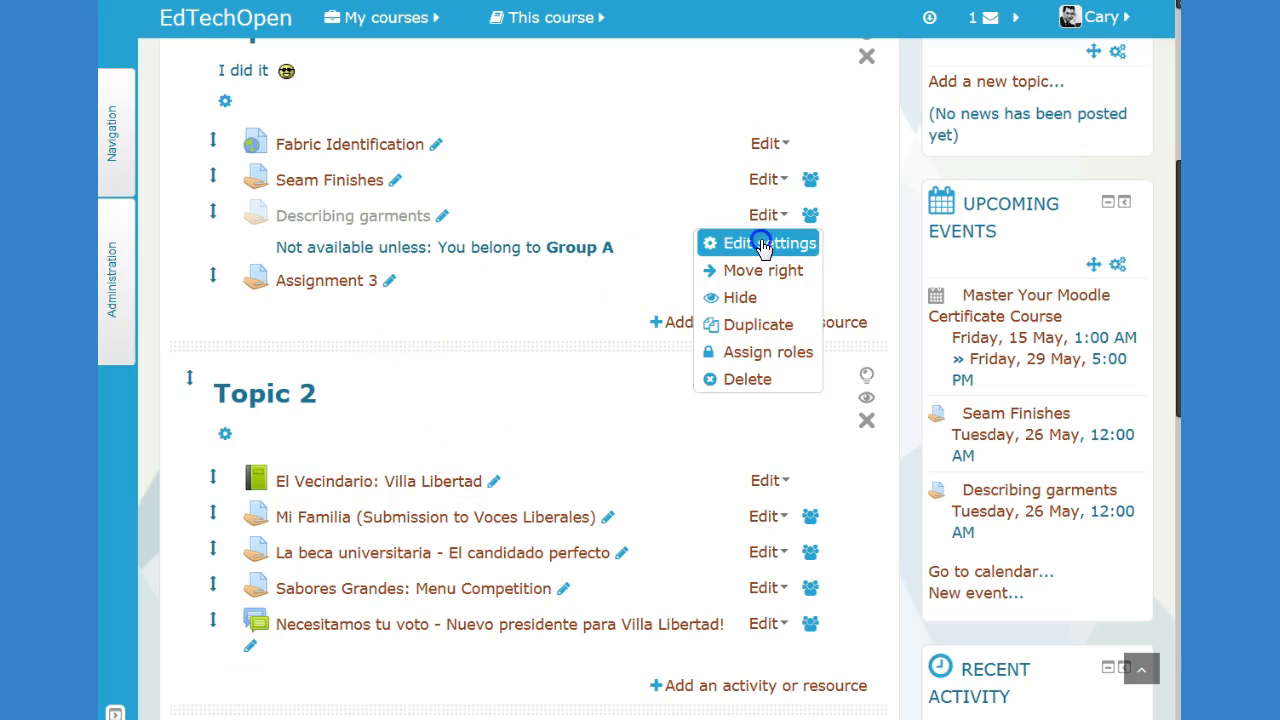
left_click(762, 245)
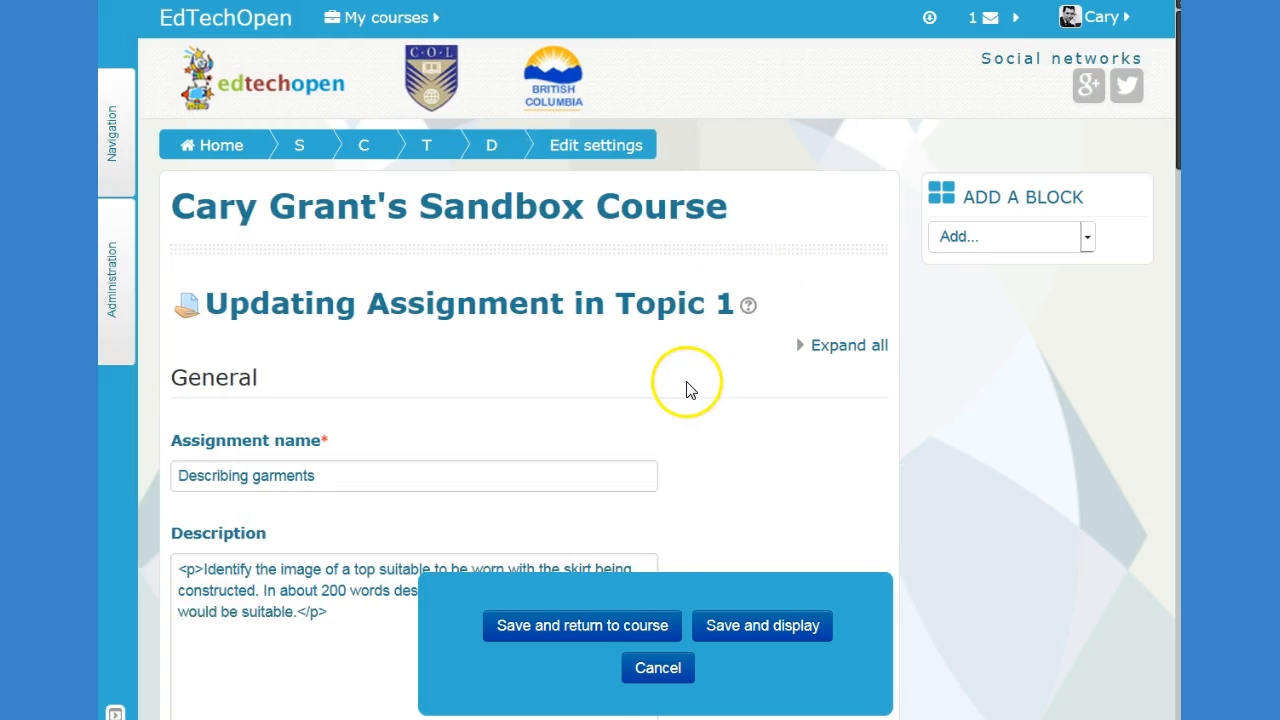
scroll(688, 390, "down", 3)
scroll(688, 390, "down", 15)
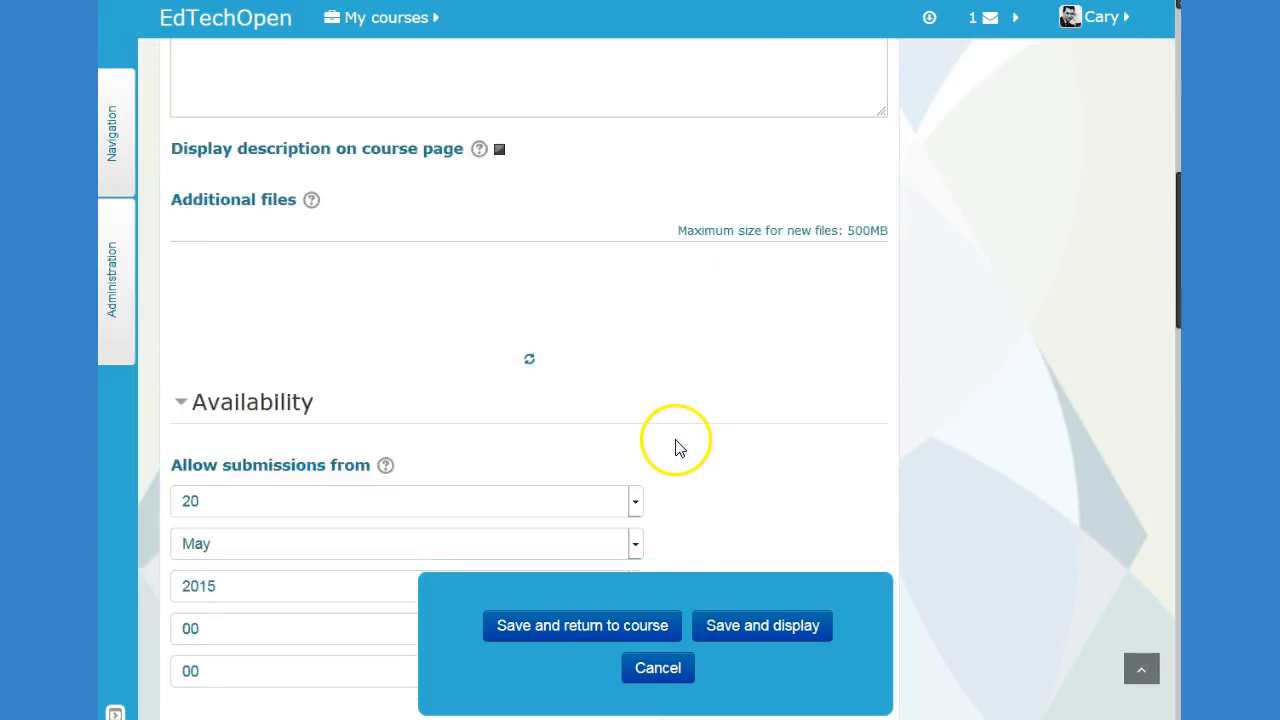
scroll(671, 456, "down", 8)
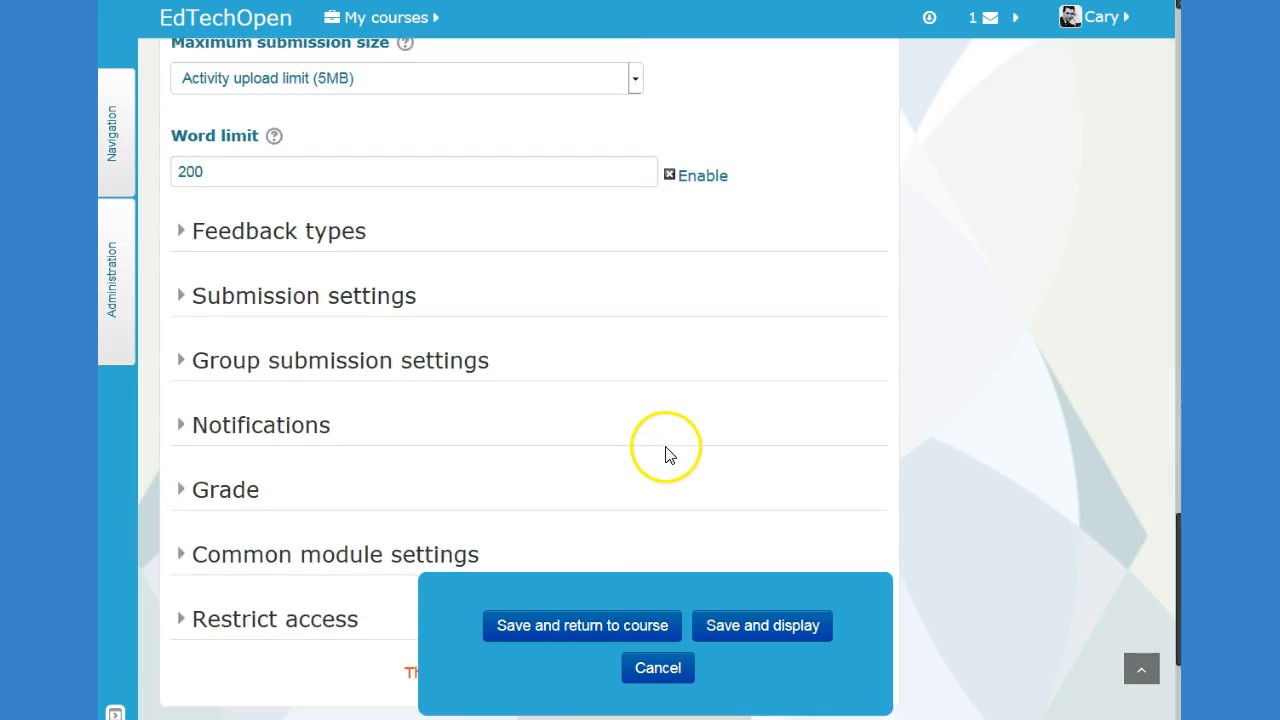
left_click(298, 400)
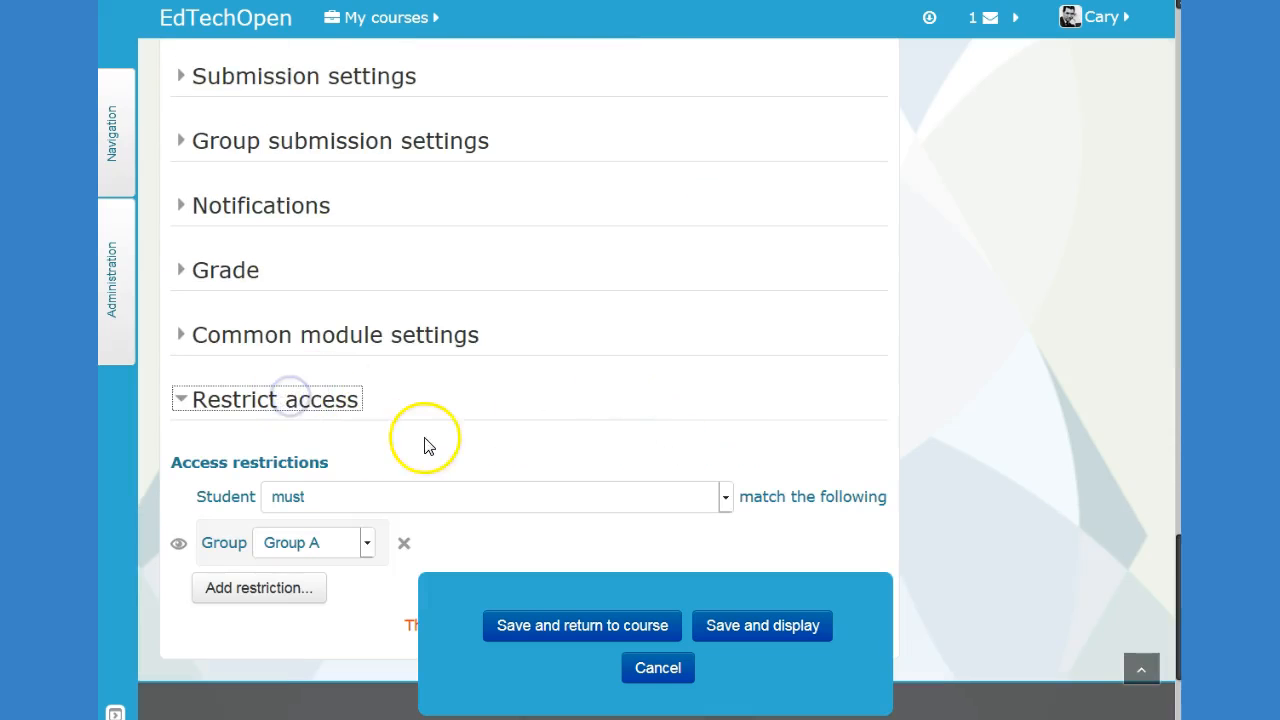
scroll(415, 440, "down", 1)
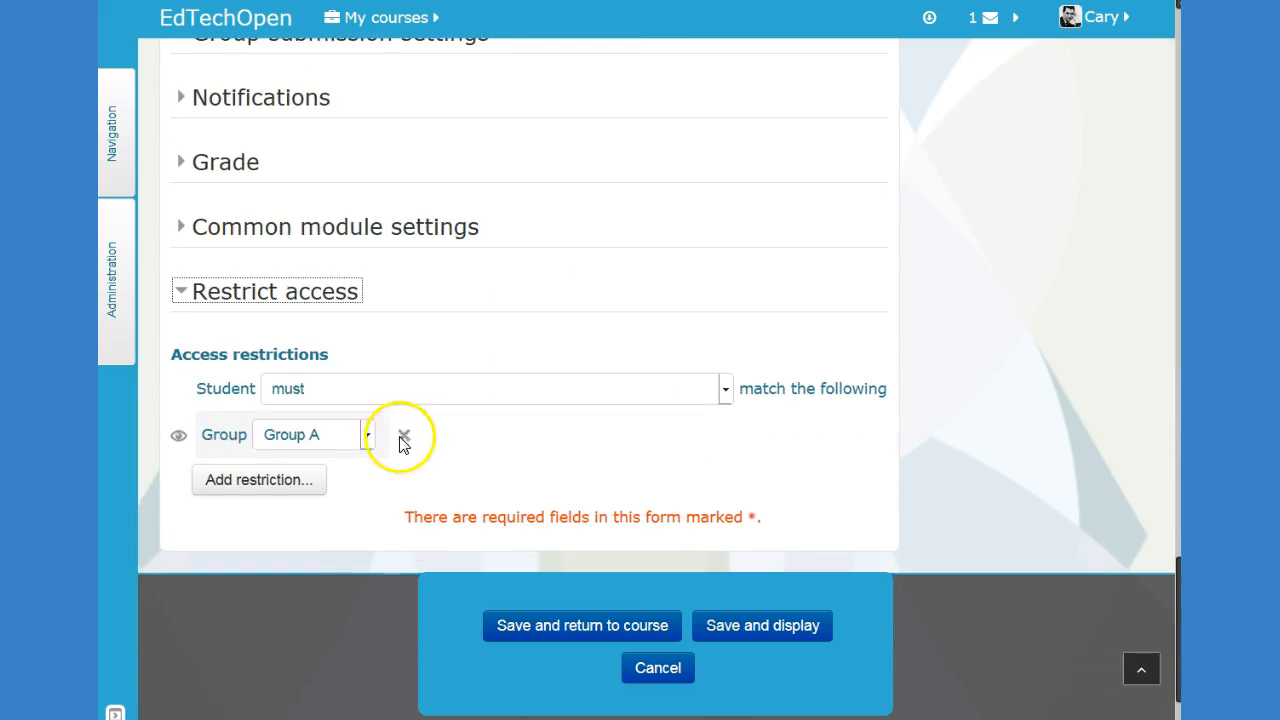
left_click(178, 438)
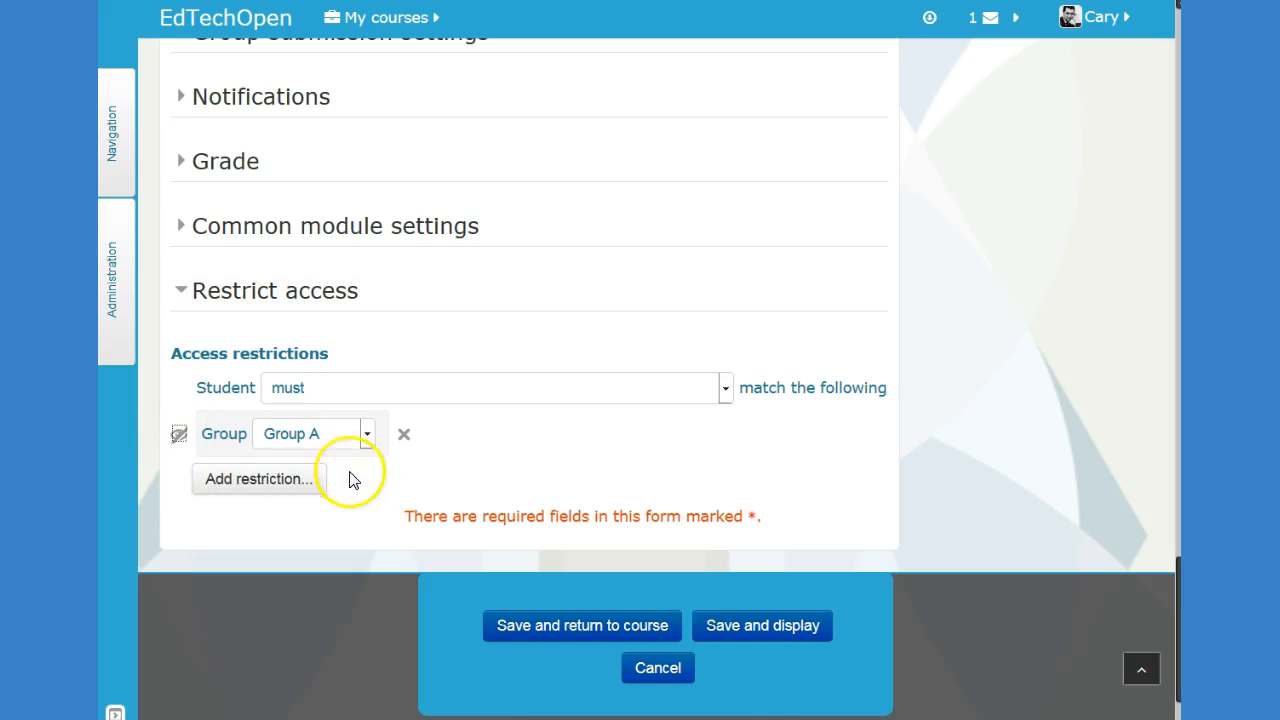
left_click(647, 638)
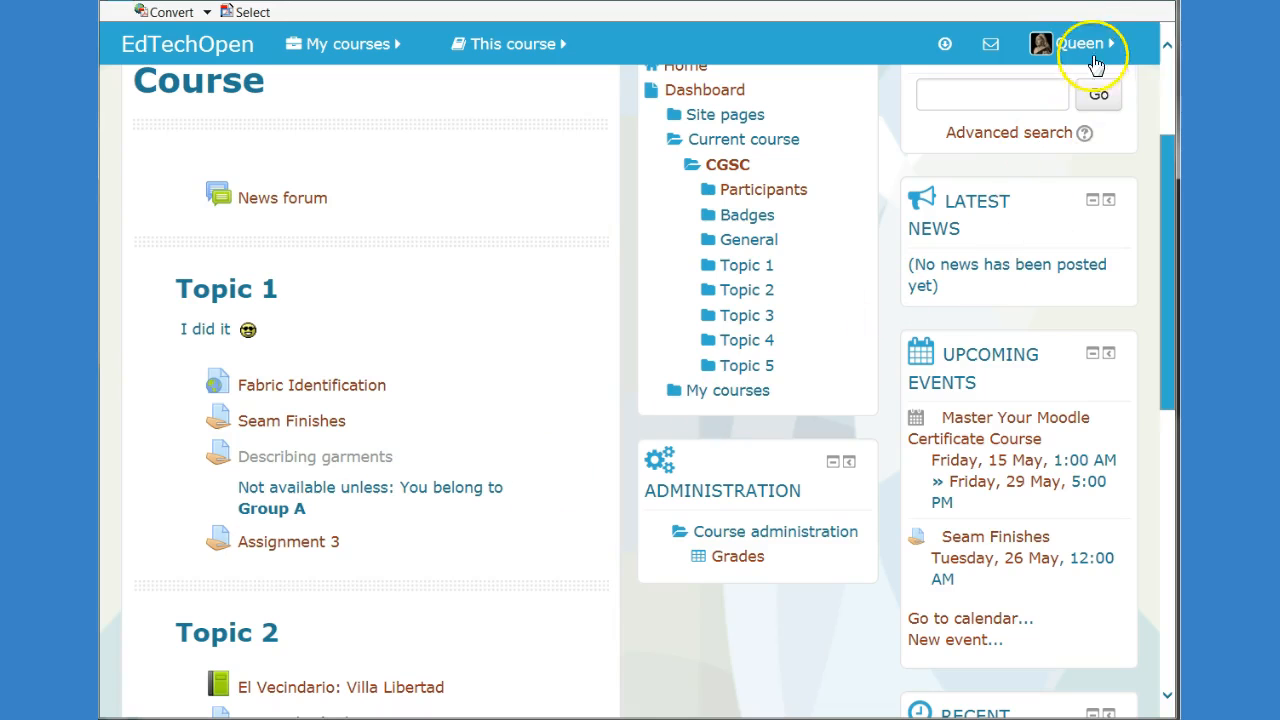
Step: Switch to the student's view, reload the sandbox course, and check which activities are listed under Topic 1
left_click(1080, 50)
left_click(454, 391)
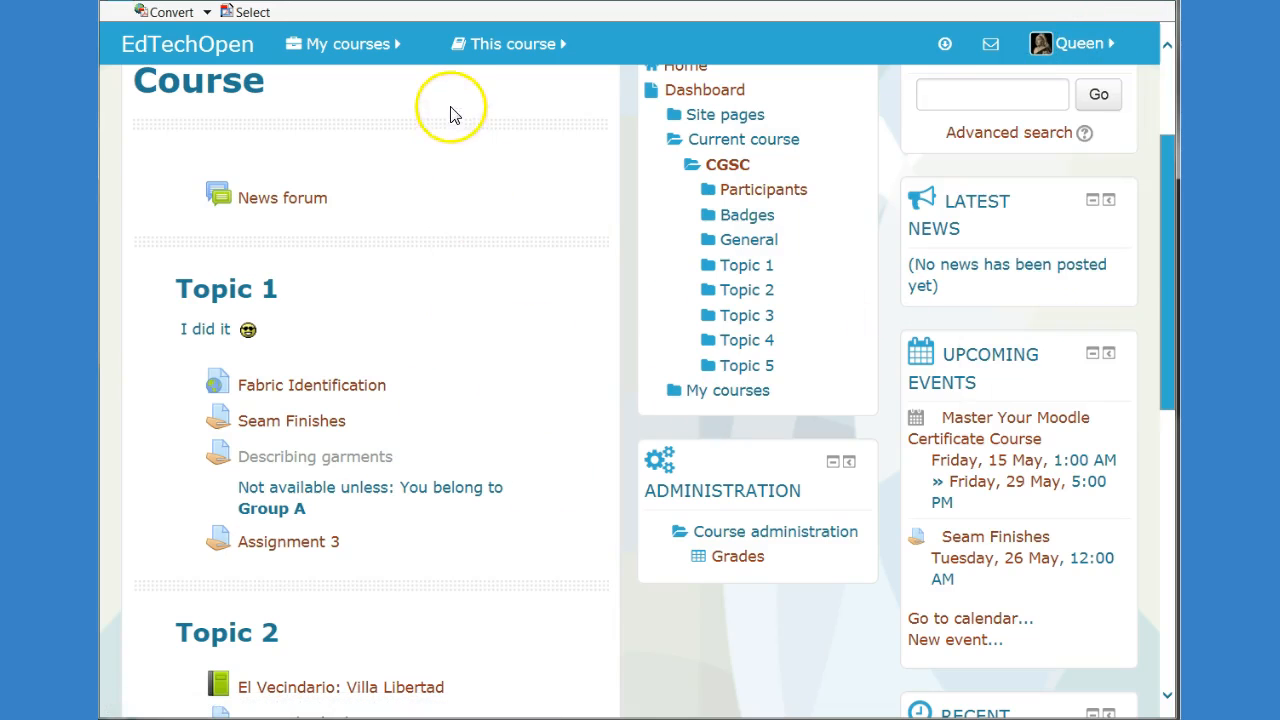
left_click(372, 44)
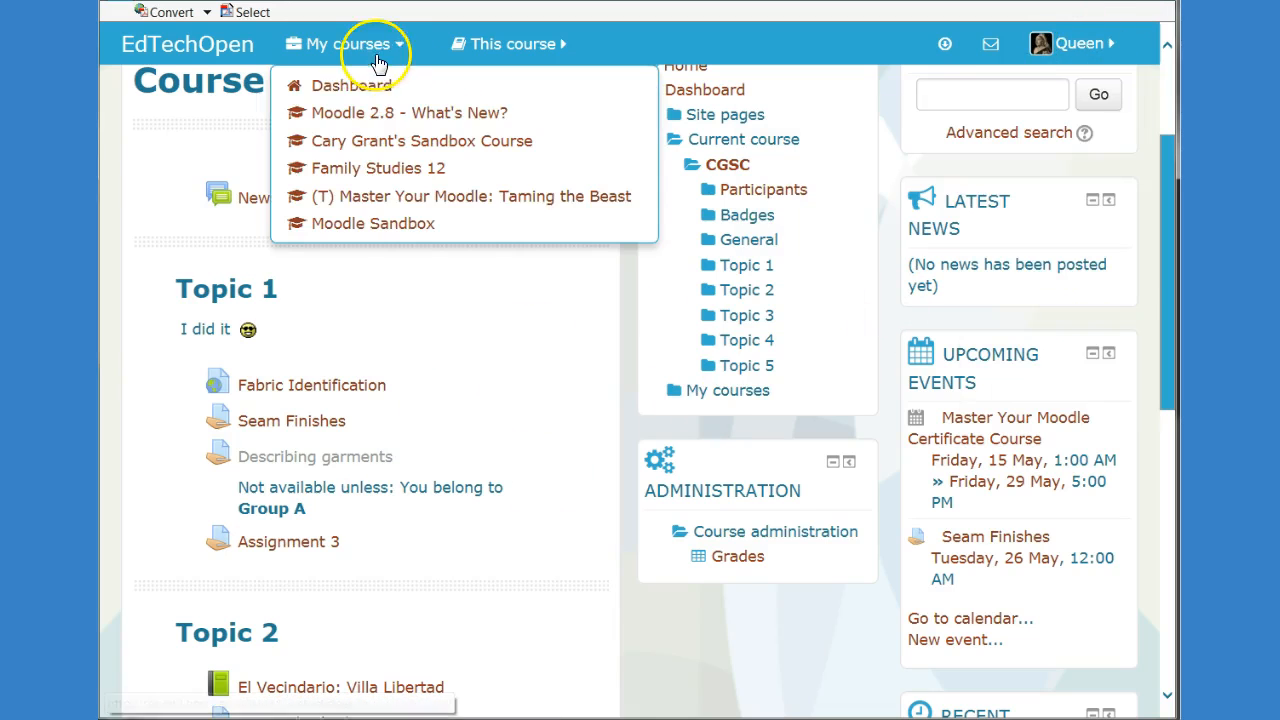
left_click(367, 145)
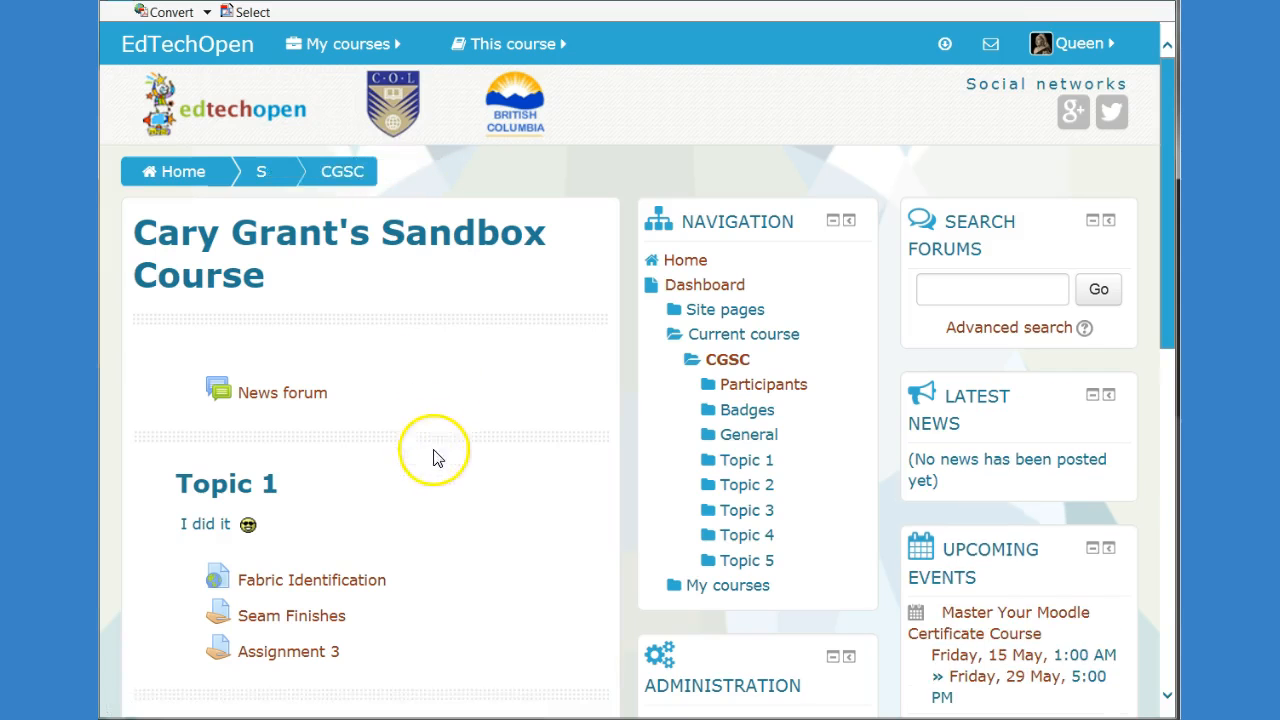
scroll(400, 610, "down", 2)
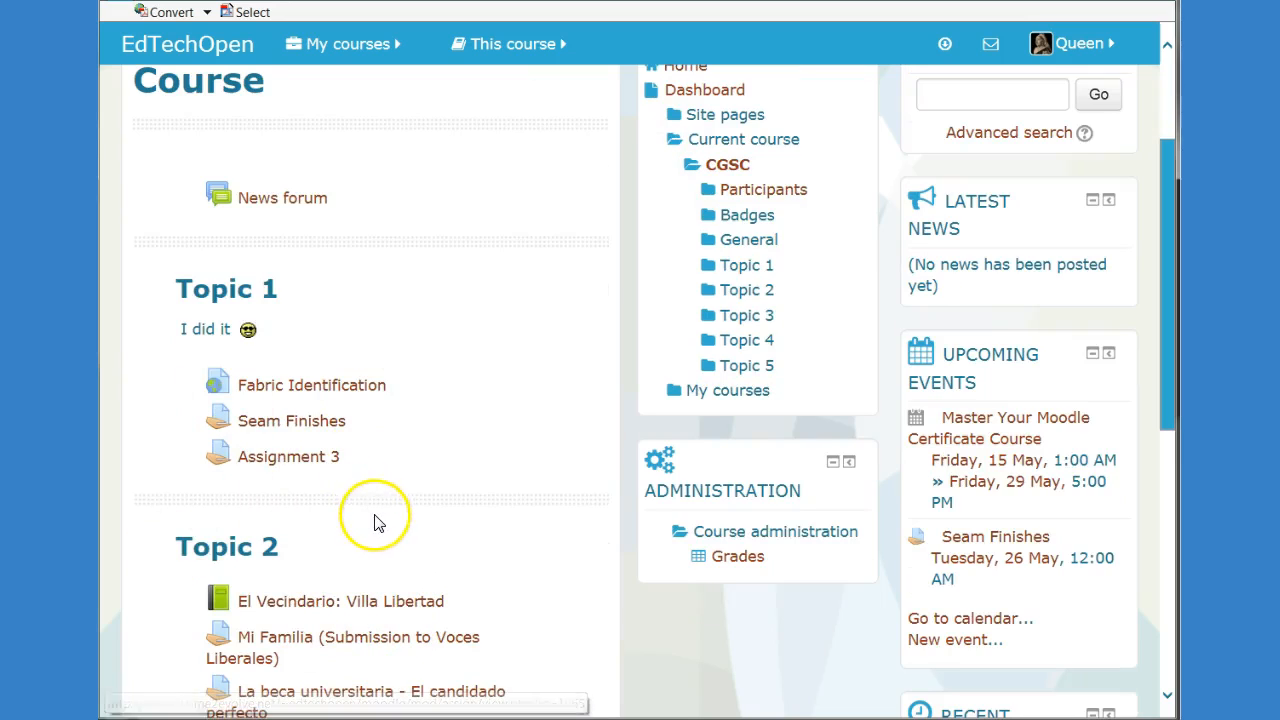